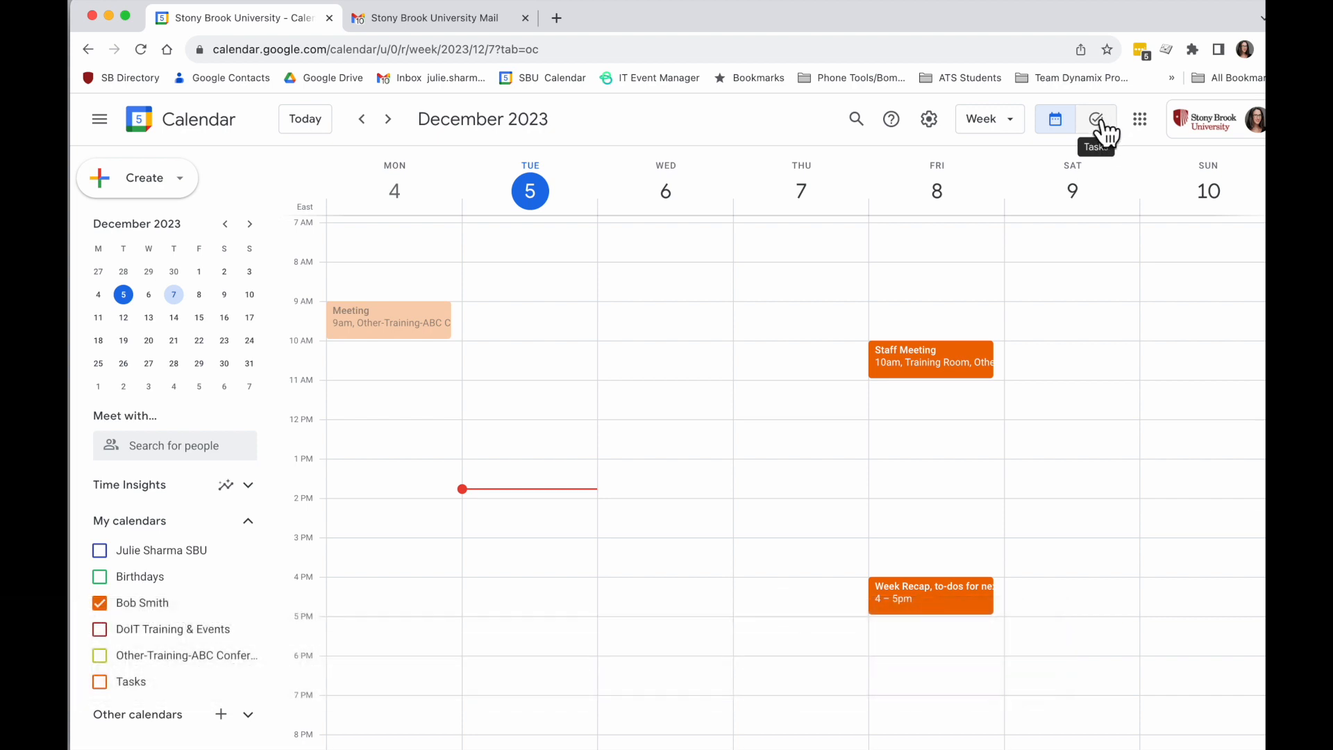
- Open the full-page Tasks board in Calendar and briefly show the Demo list before hiding it again
click(1103, 124)
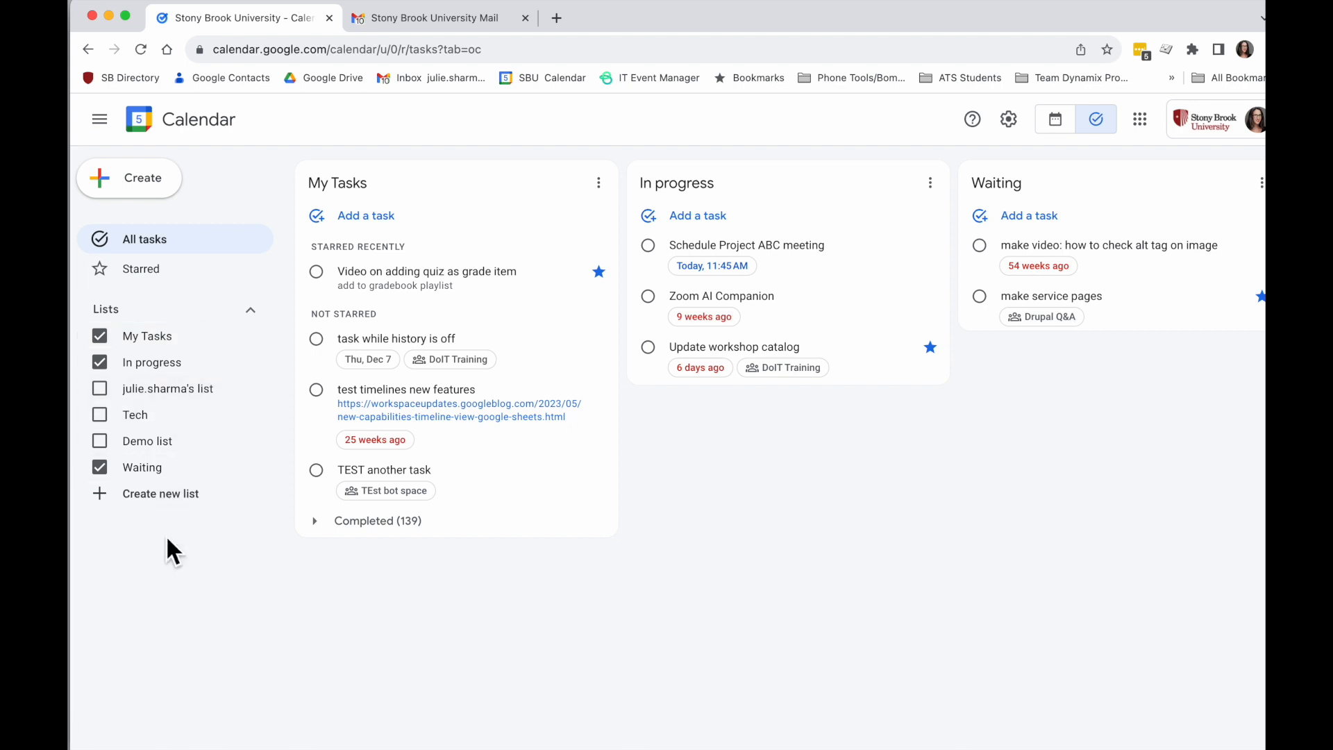
click(100, 443)
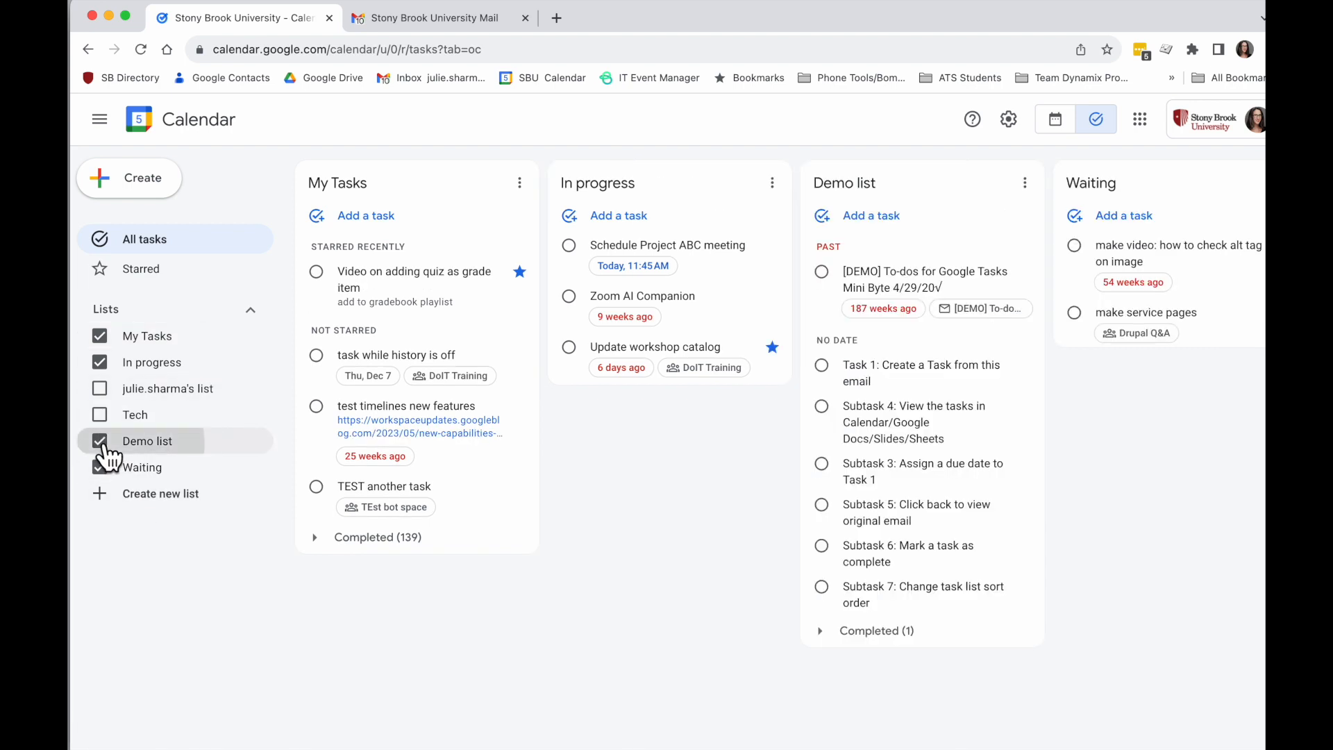
click(100, 442)
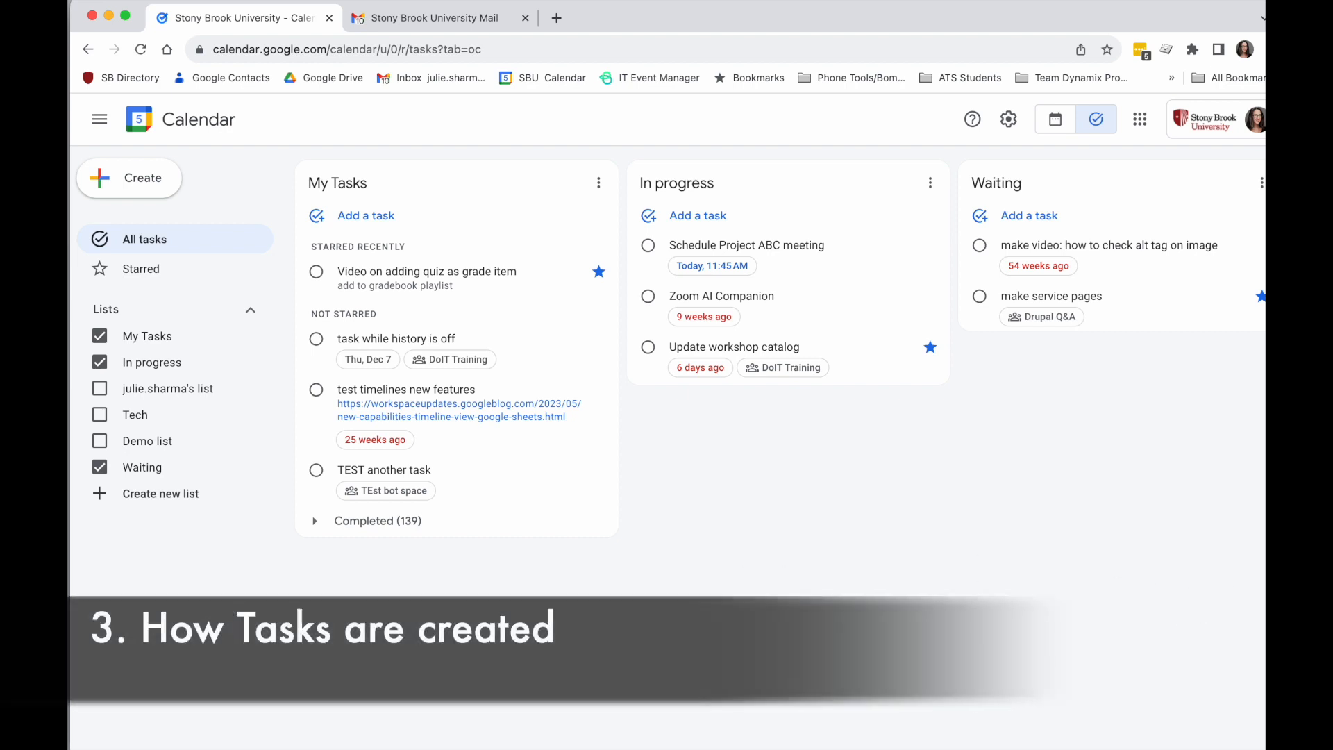
- Return to the calendar's week view and open a blank form for a new task
click(1056, 120)
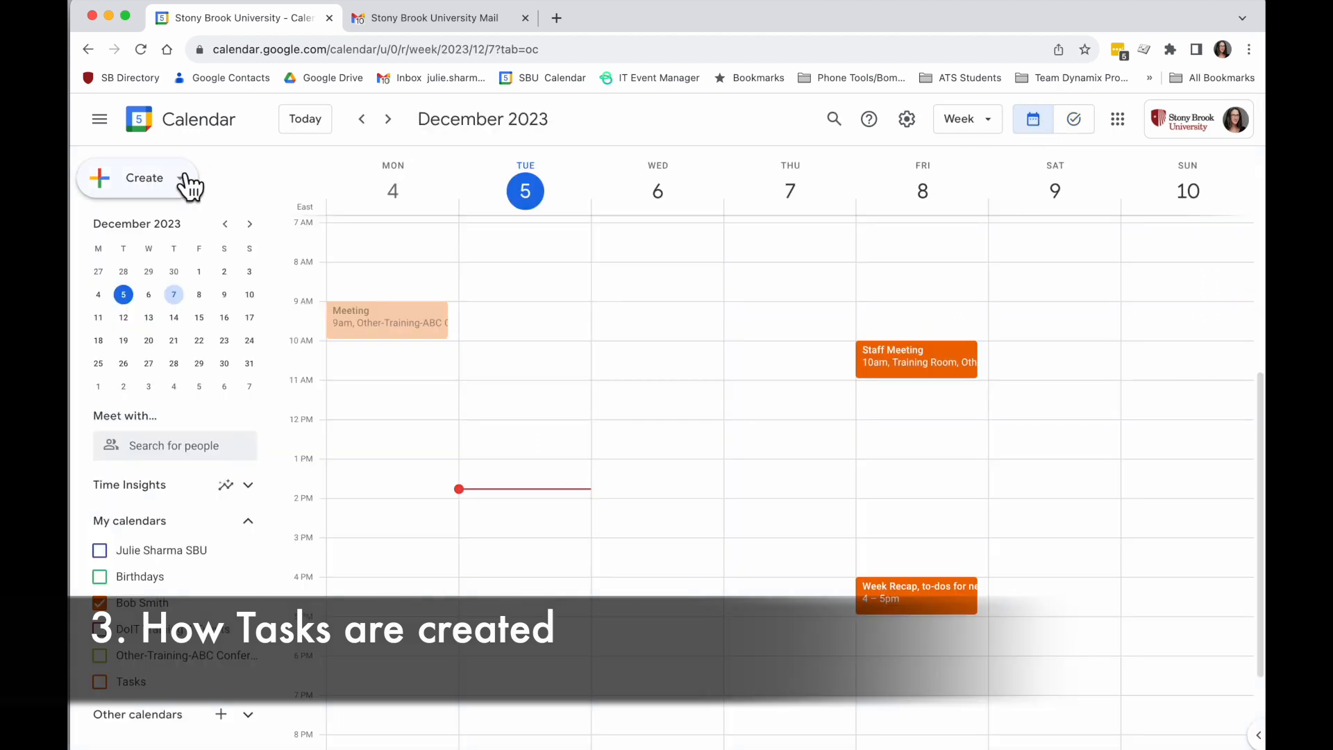
click(188, 183)
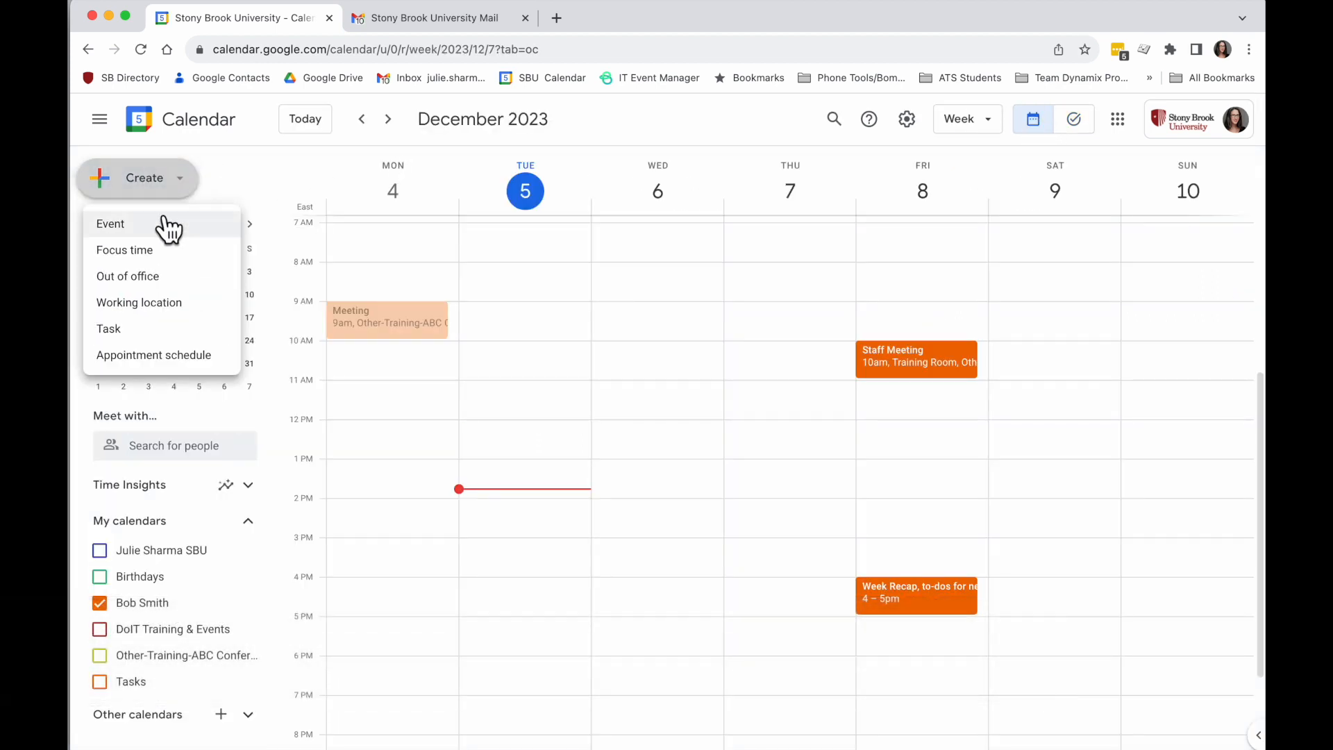
click(174, 330)
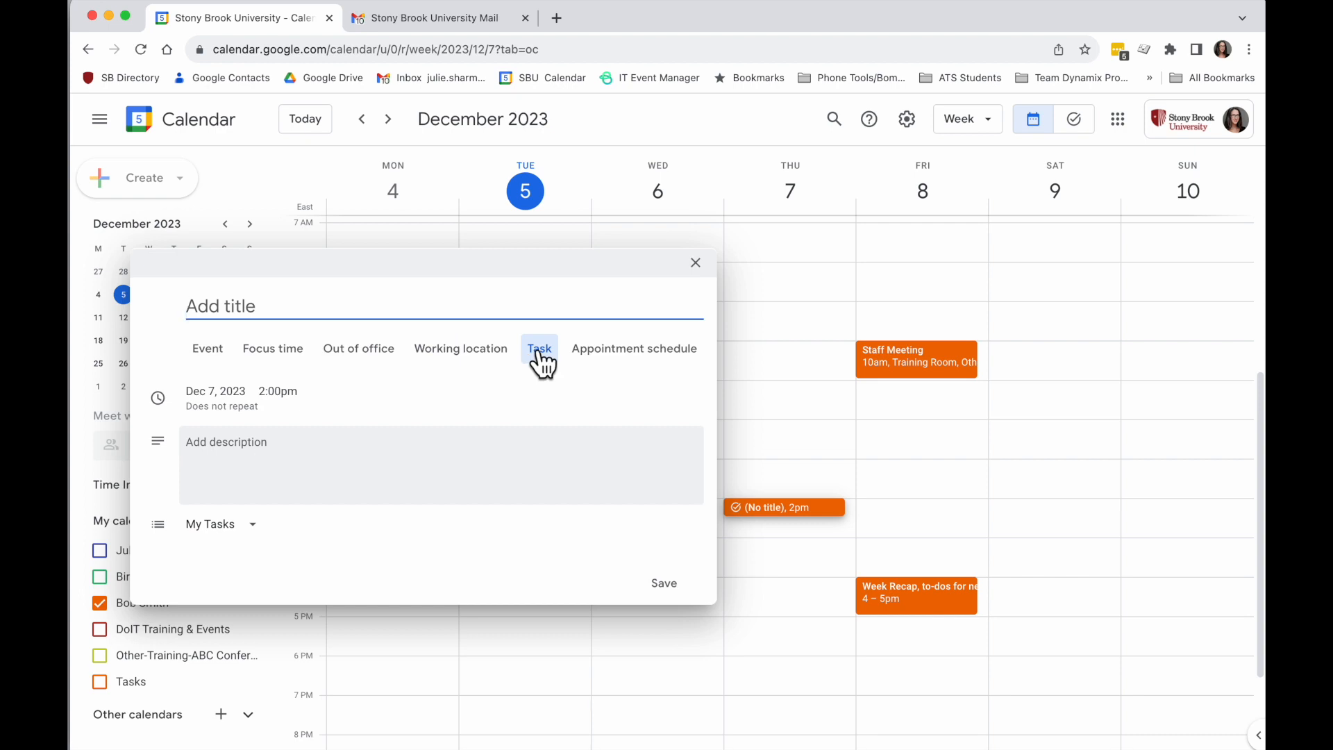
- Switch to Gmail and view the task list of the DoIT Training space
click(414, 20)
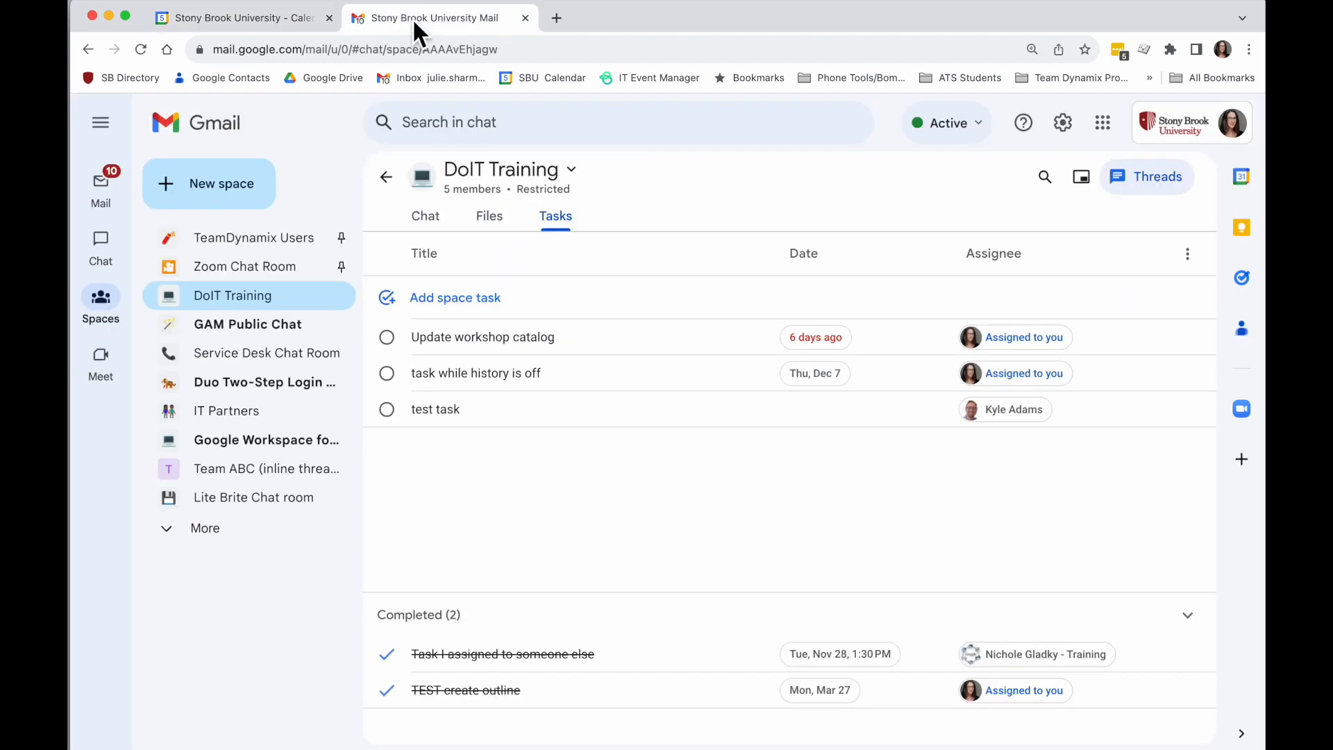
click(196, 297)
click(564, 219)
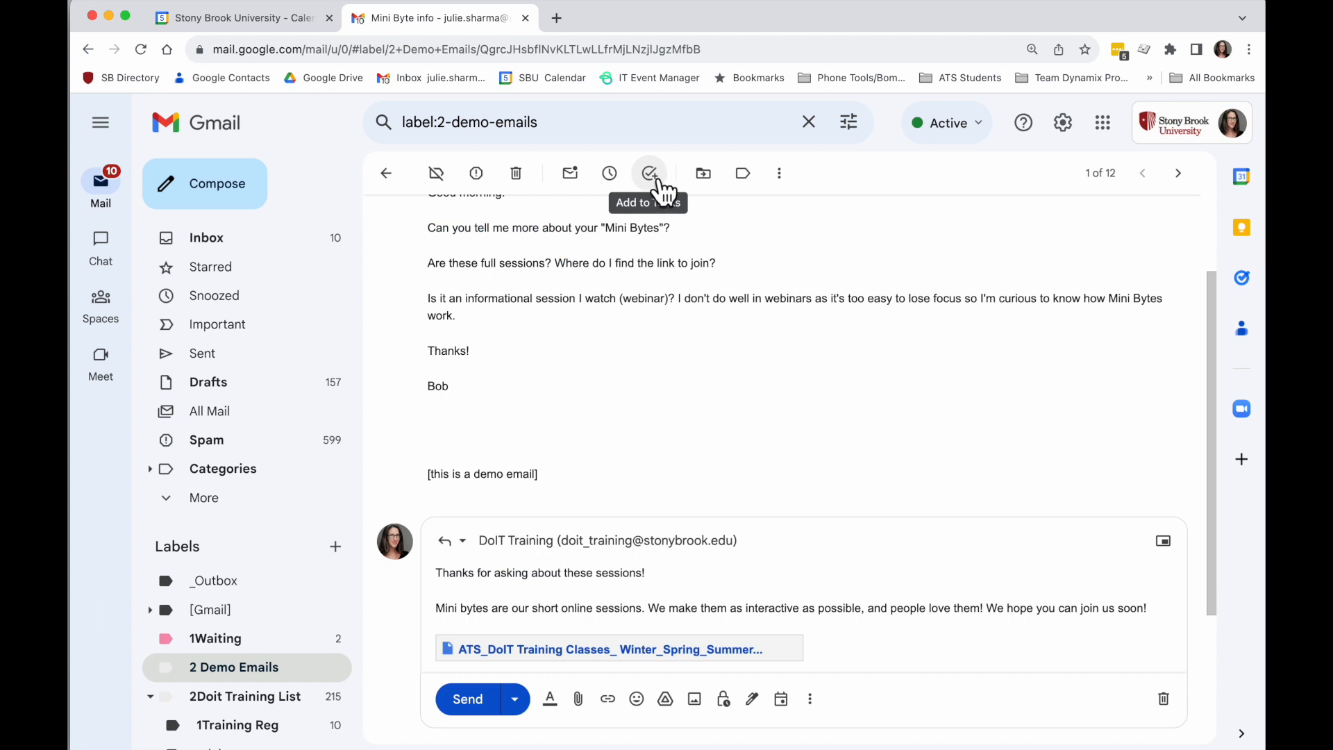
- Add the open Mini Byte info email to Tasks, title it "Mini Byte info follow up" and set its date to Thu, Dec 7
click(659, 182)
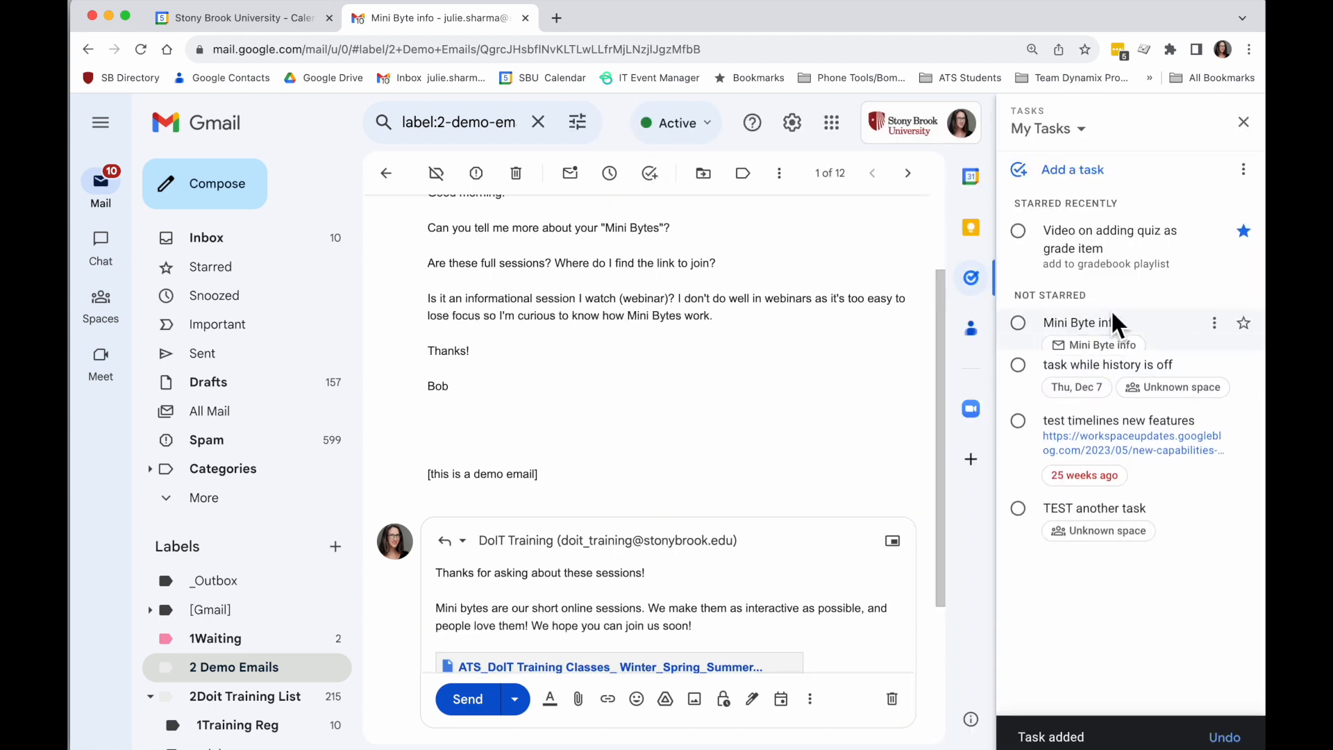
click(1118, 323)
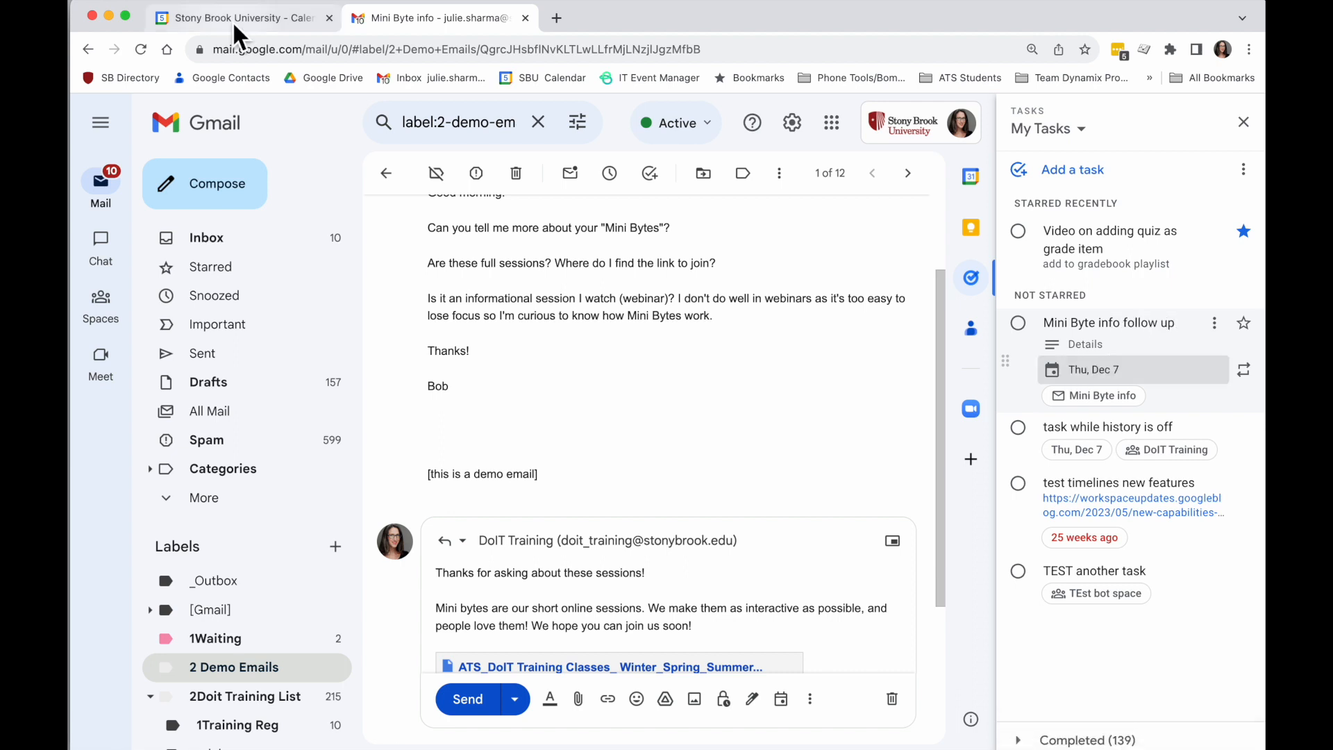
- From Calendar's Tasks board, view the DoIT Training space and the Mini Byte info email through their task links, and return to the board
click(232, 20)
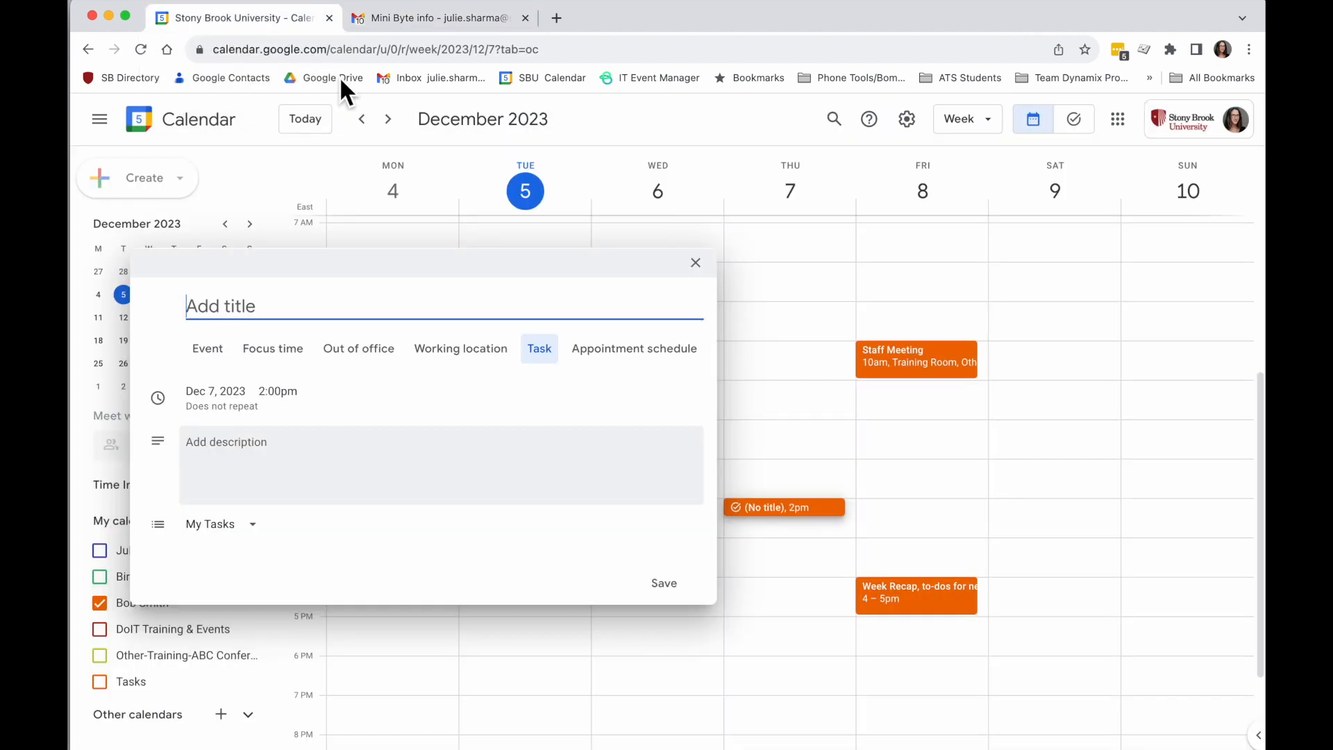
click(1069, 125)
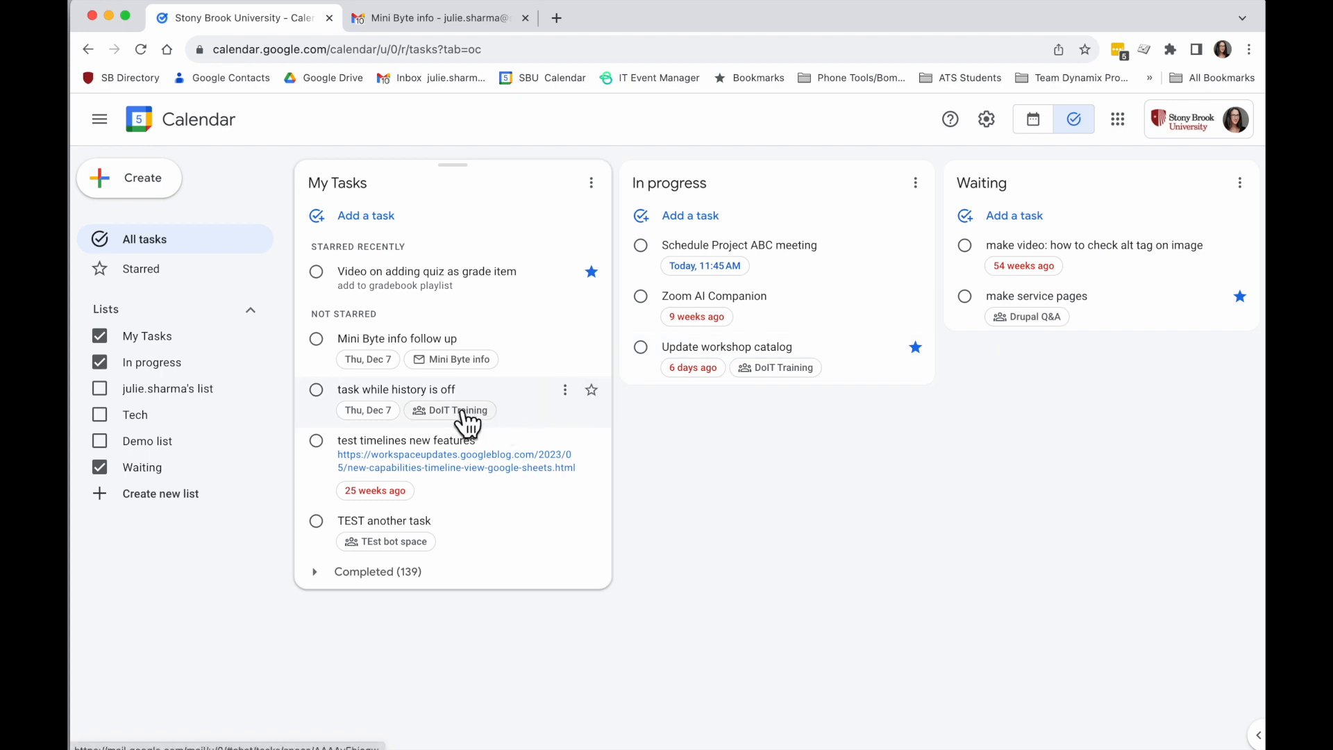
click(428, 412)
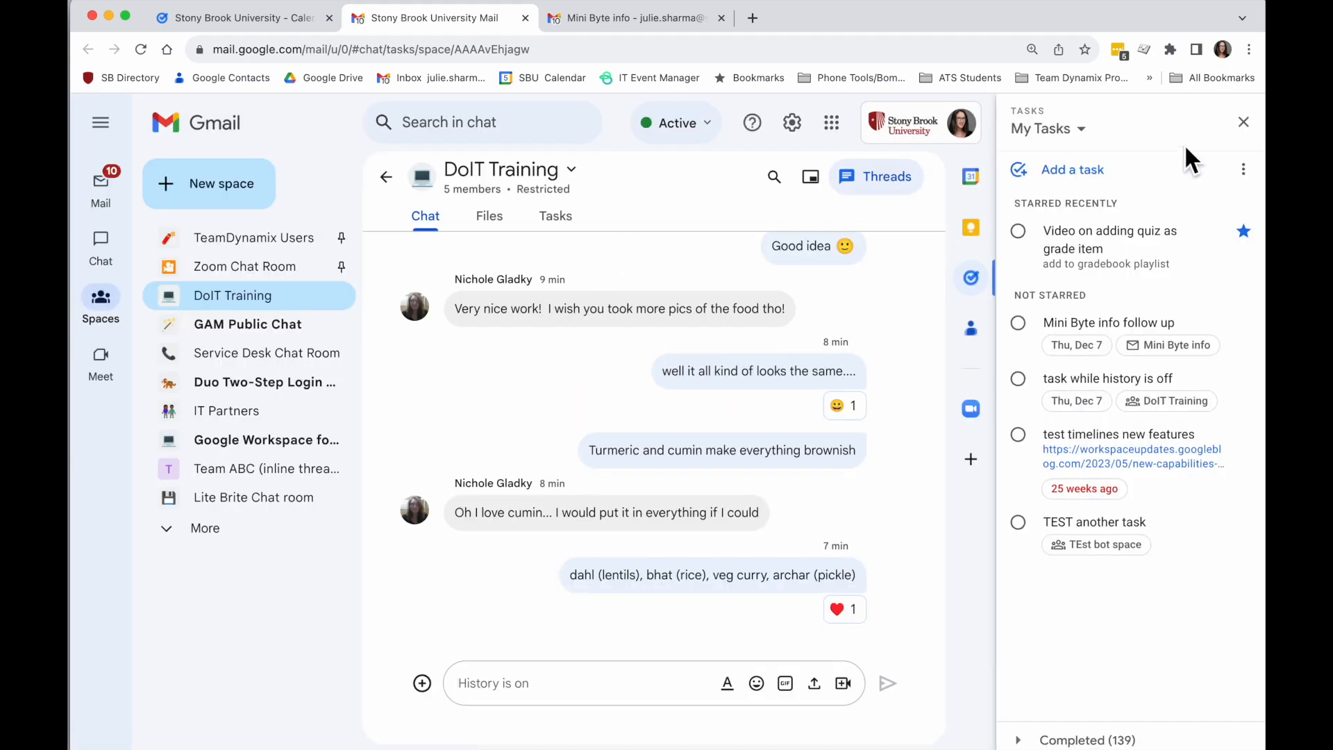
click(1244, 122)
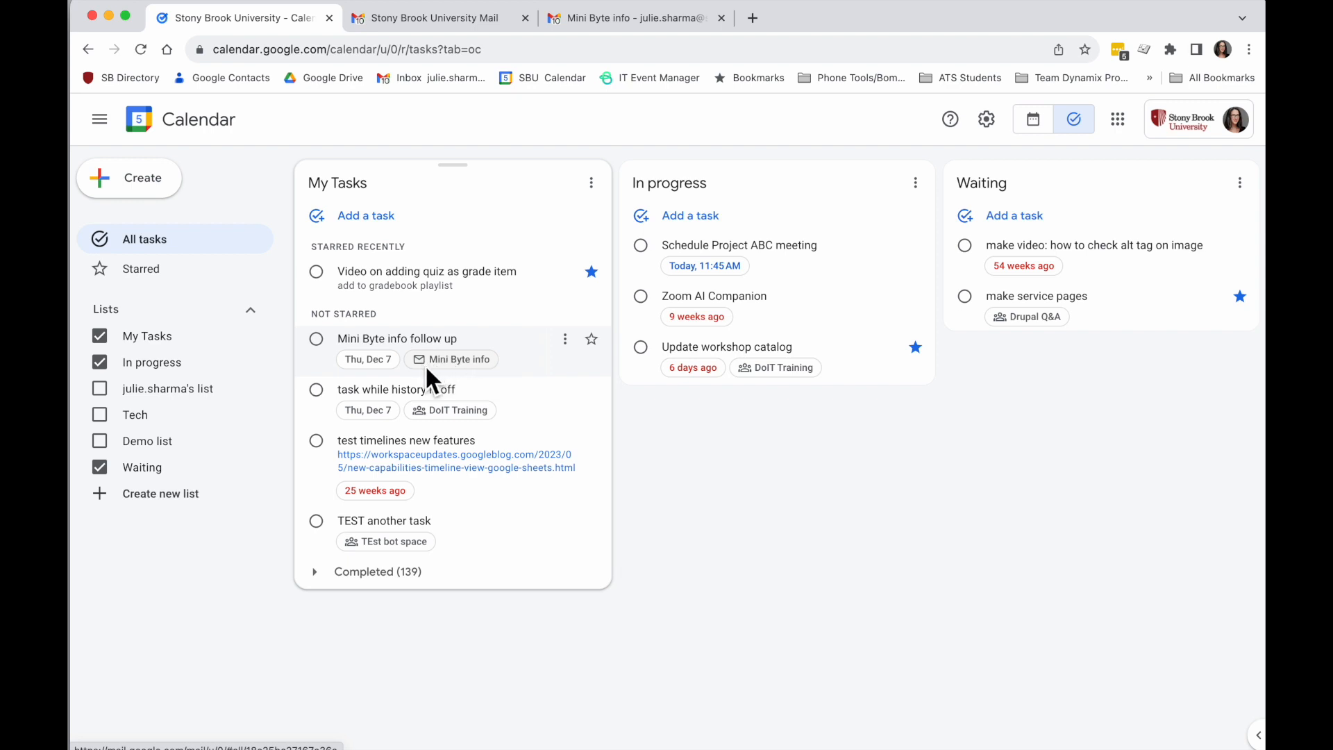
click(426, 366)
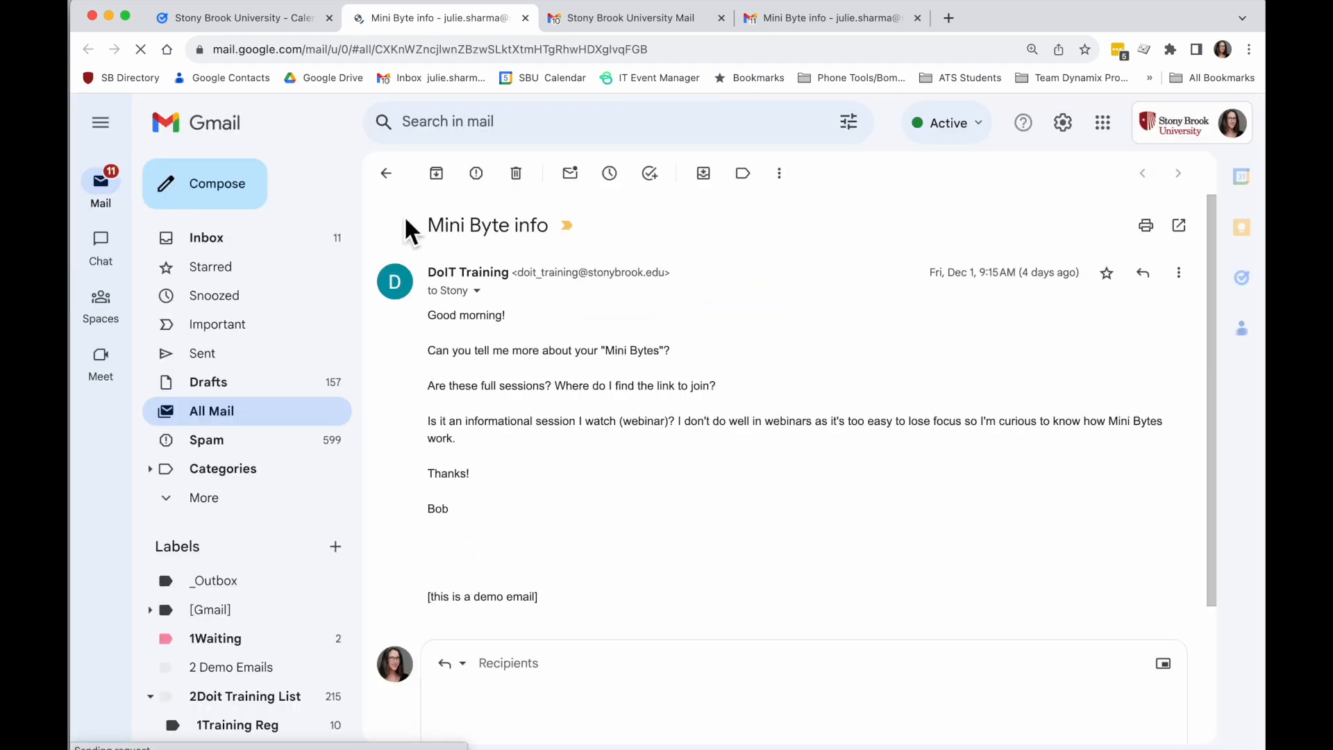
click(278, 20)
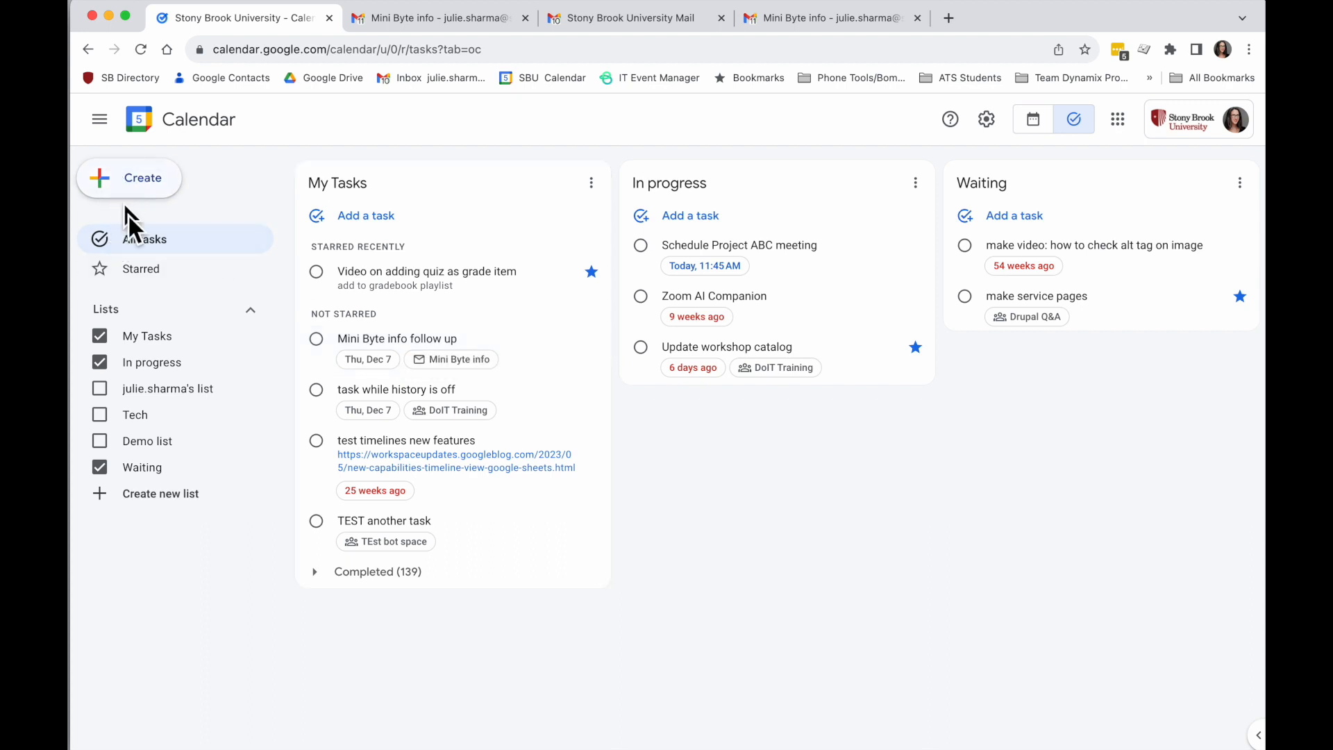
- Create a task list named "Do Today" and place it between My Tasks and In progress
click(132, 494)
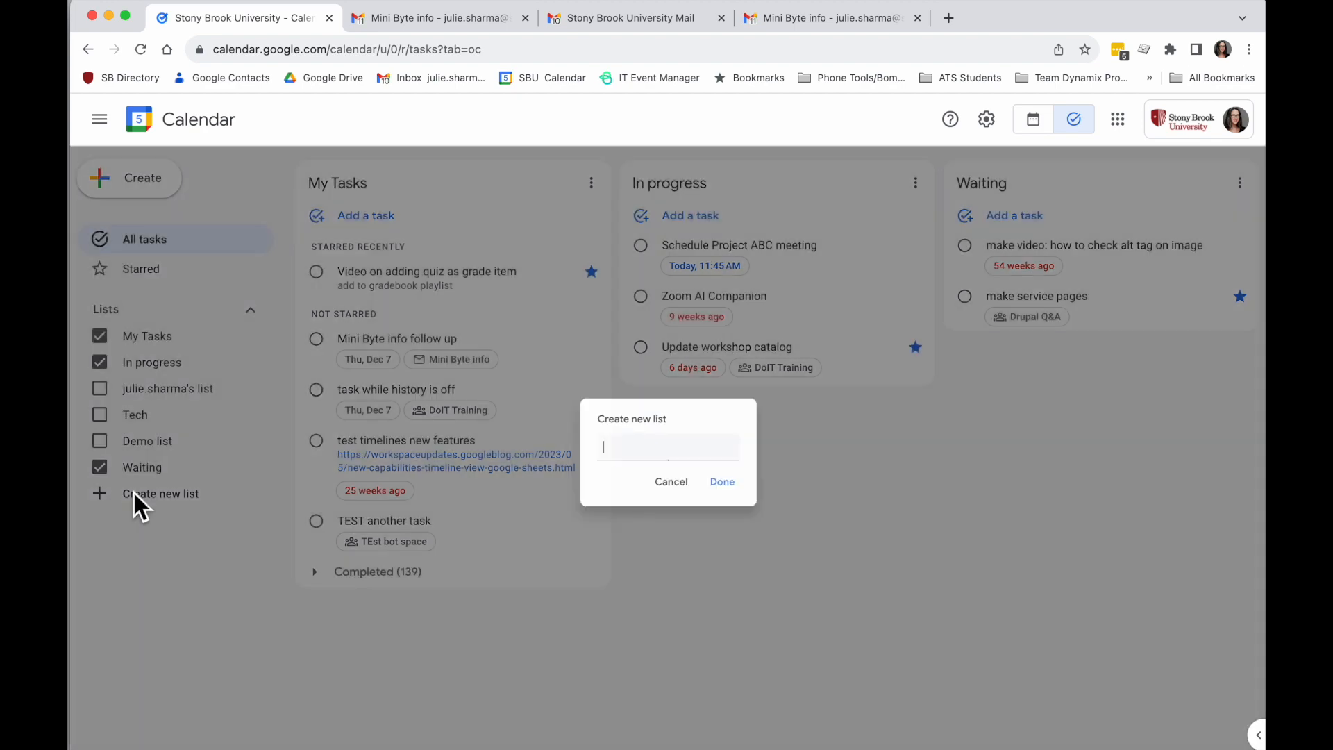
text(Do Today)
click(734, 488)
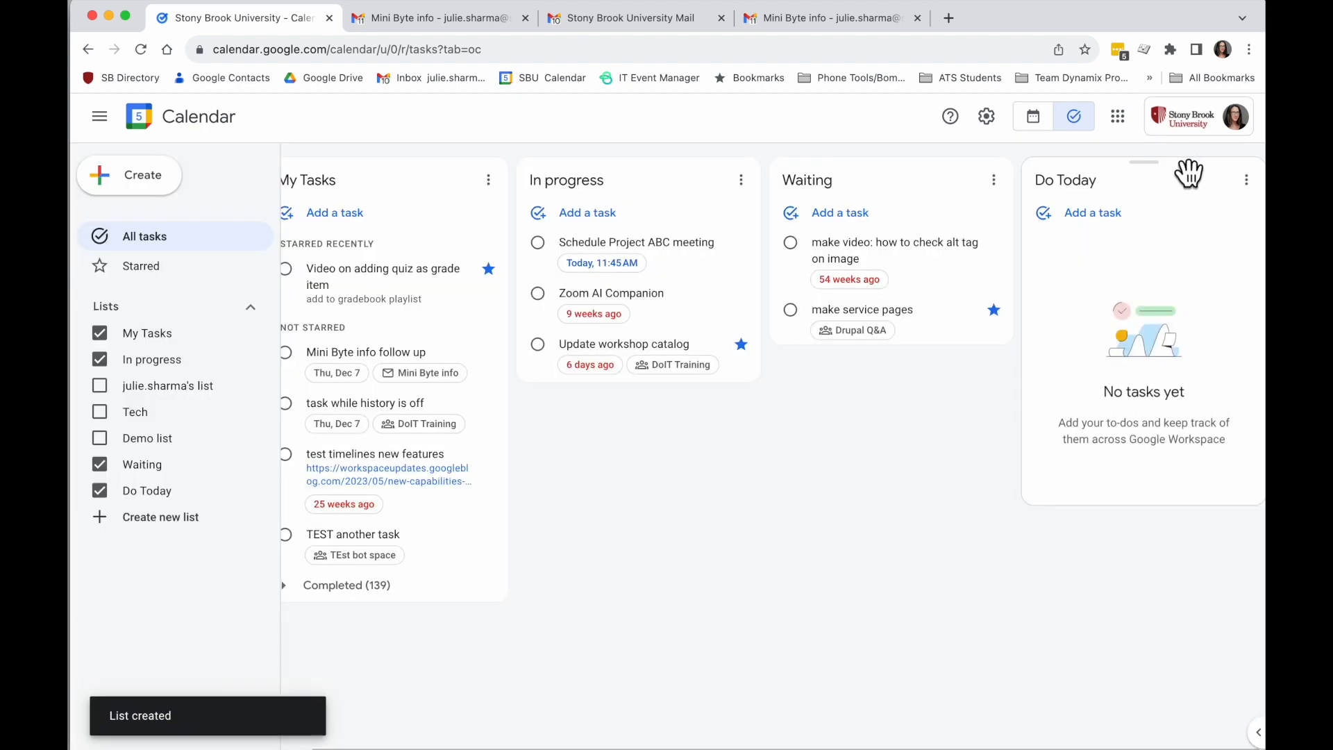
drag(1200, 178, 580, 226)
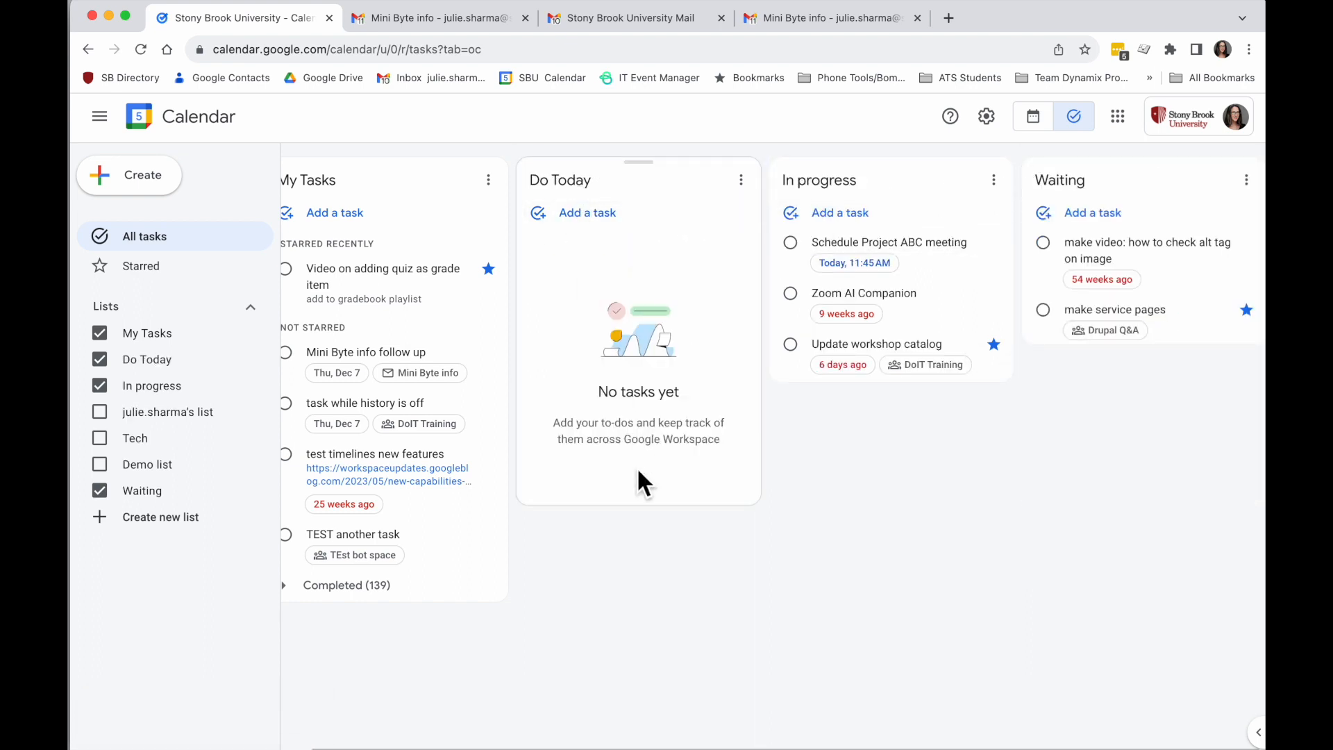
- Move the tasks "Mini Byte info follow up" and "task while history is off" from My Tasks to Do Today
scroll(608, 532, left, 1)
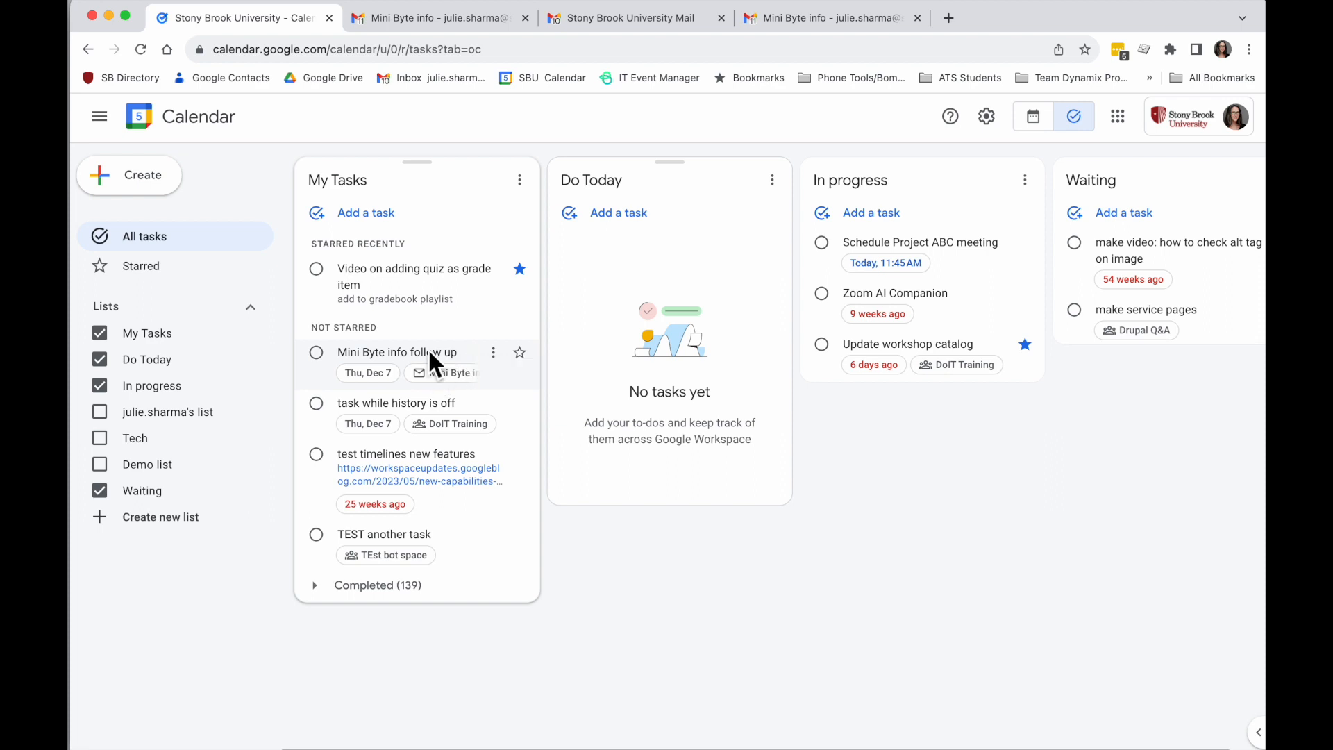
drag(410, 351, 586, 263)
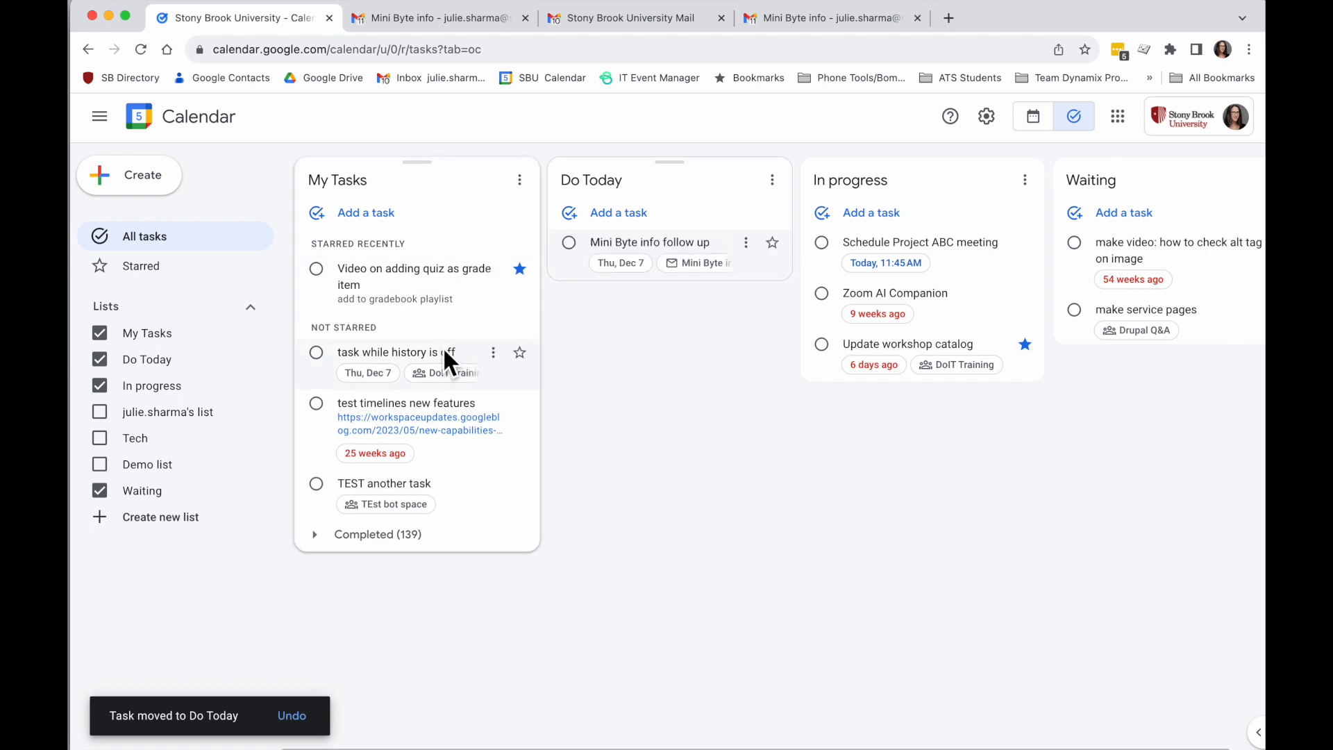
click(494, 355)
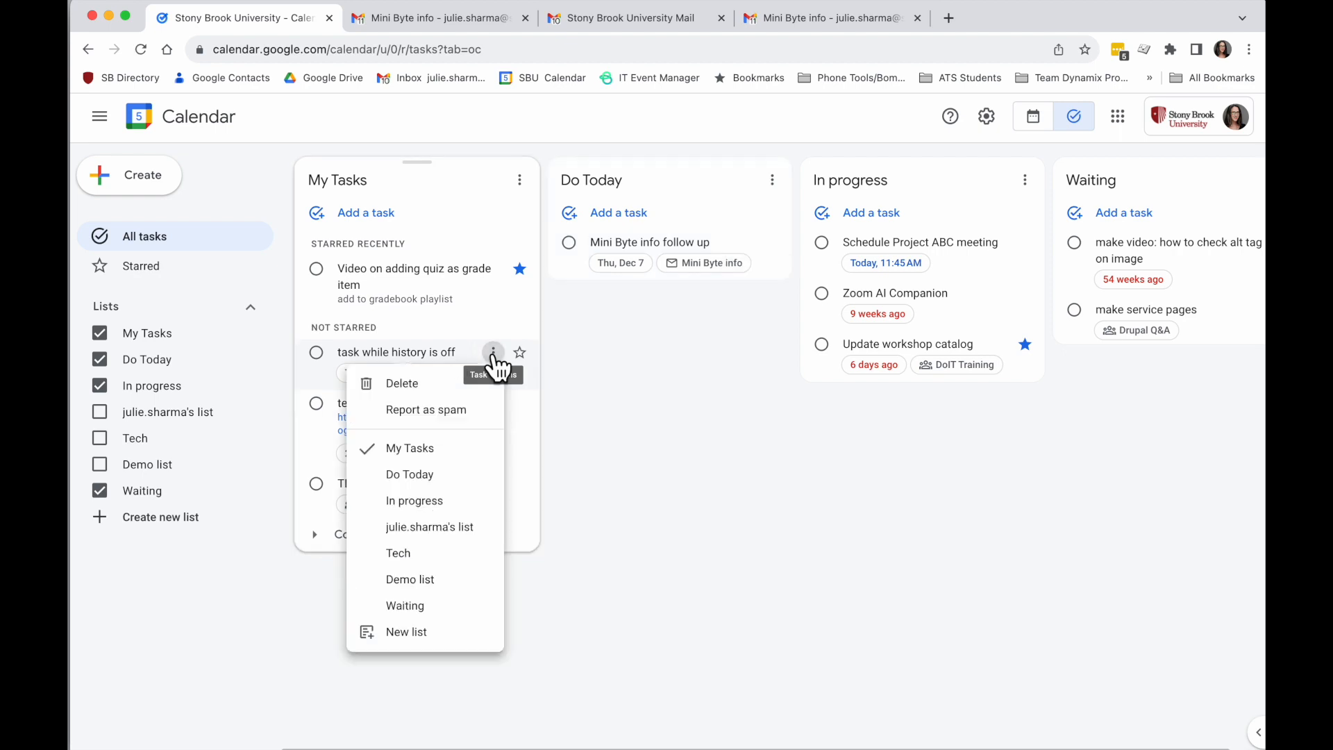
click(456, 483)
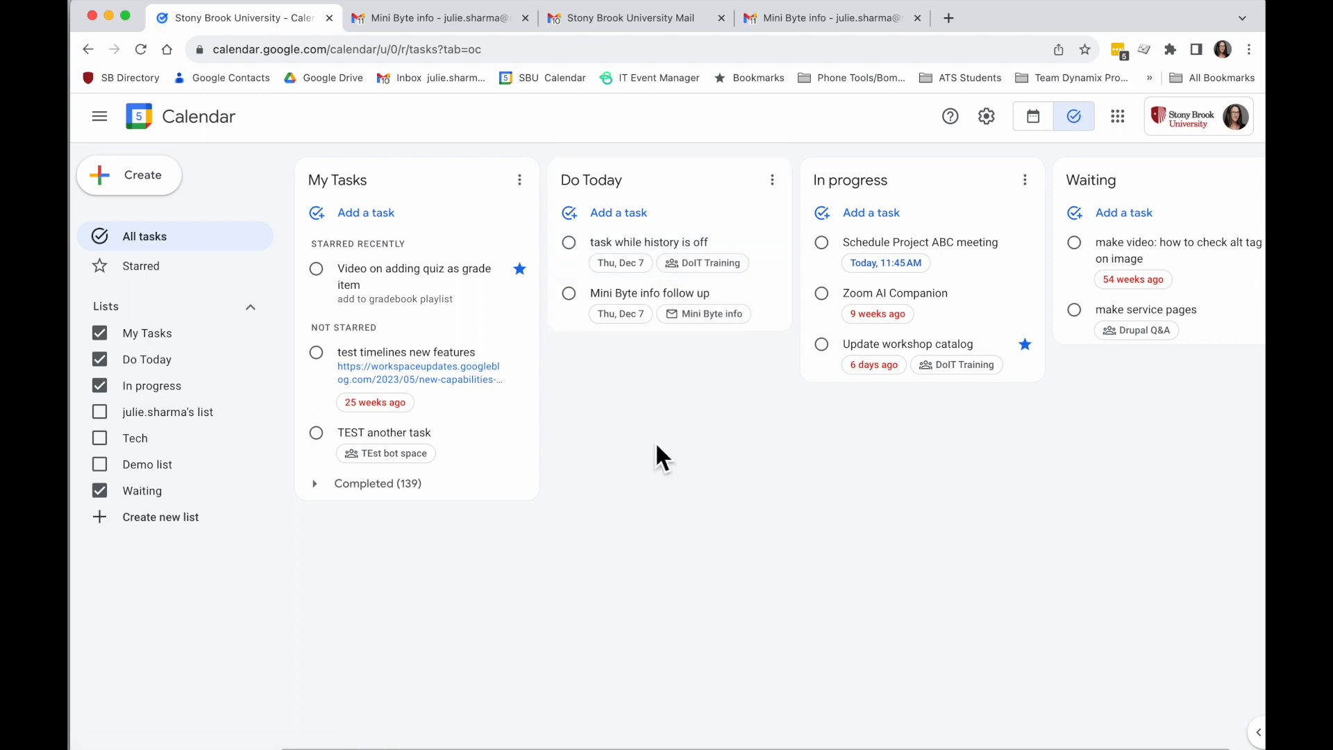
- View the DoIT Training space's tasks through the link on "task while history is off" and return to the Calendar board
click(703, 271)
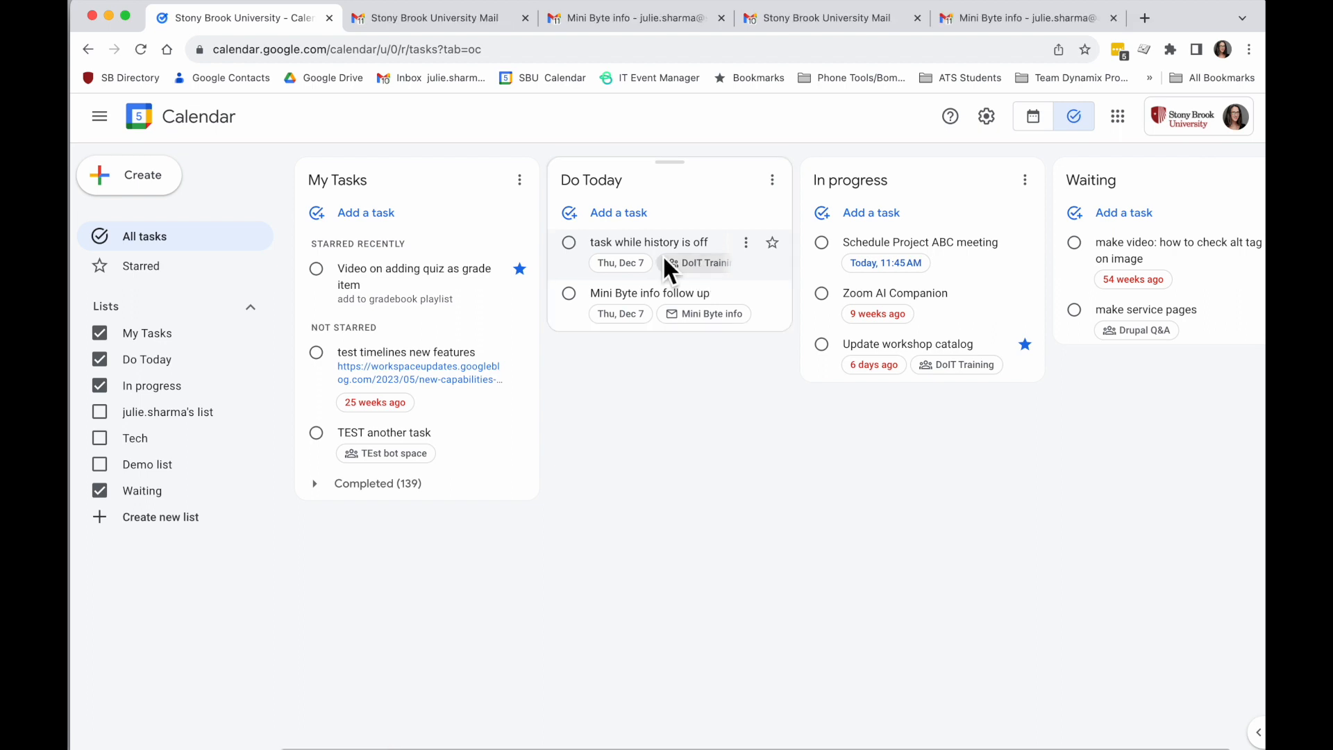
click(428, 18)
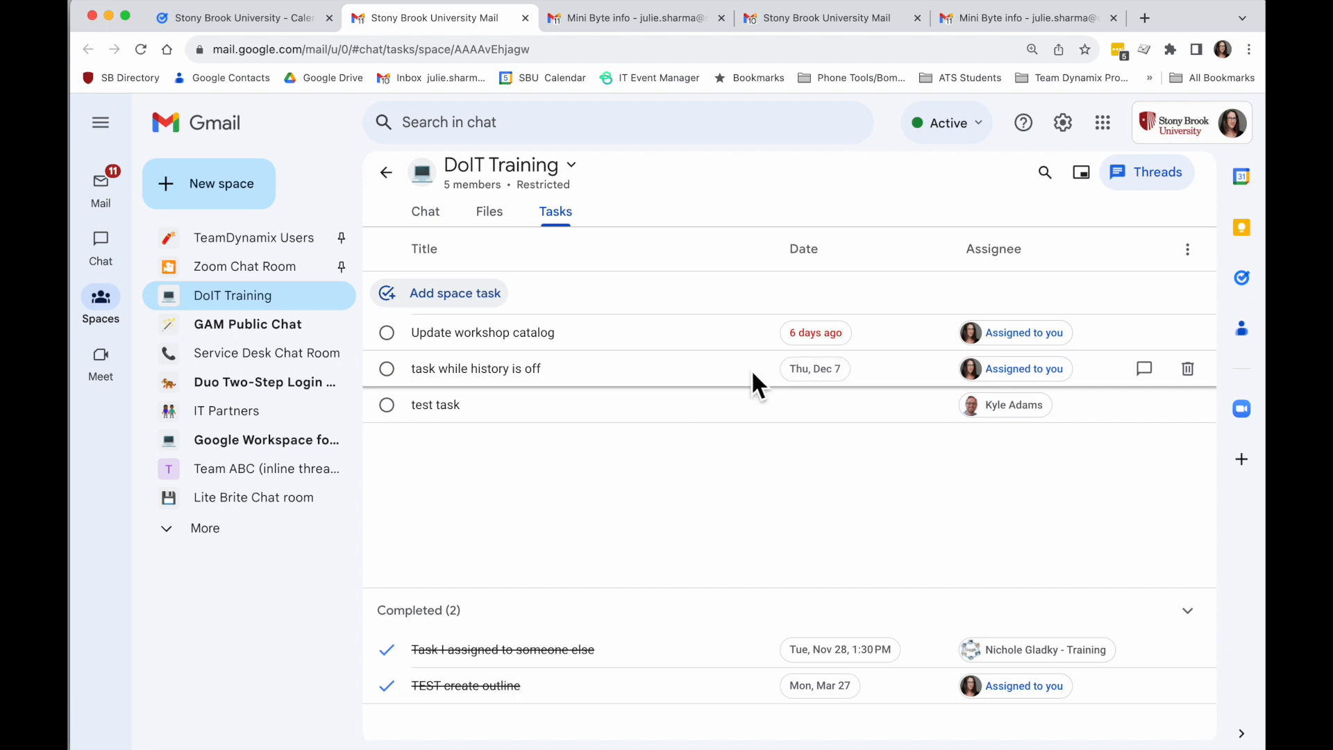
click(239, 17)
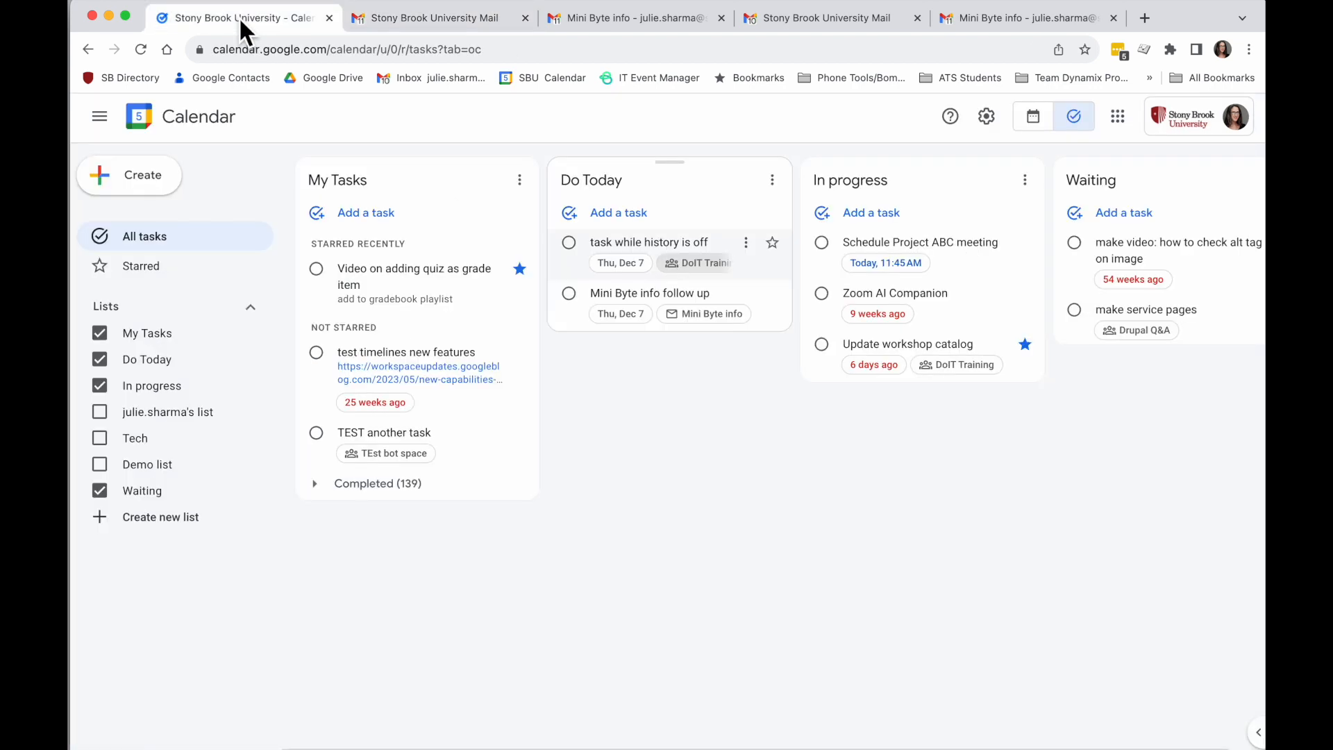
- Add the details "test this feature" to "task while history is off" and check the task in the DoIT Training space
click(646, 243)
click(738, 253)
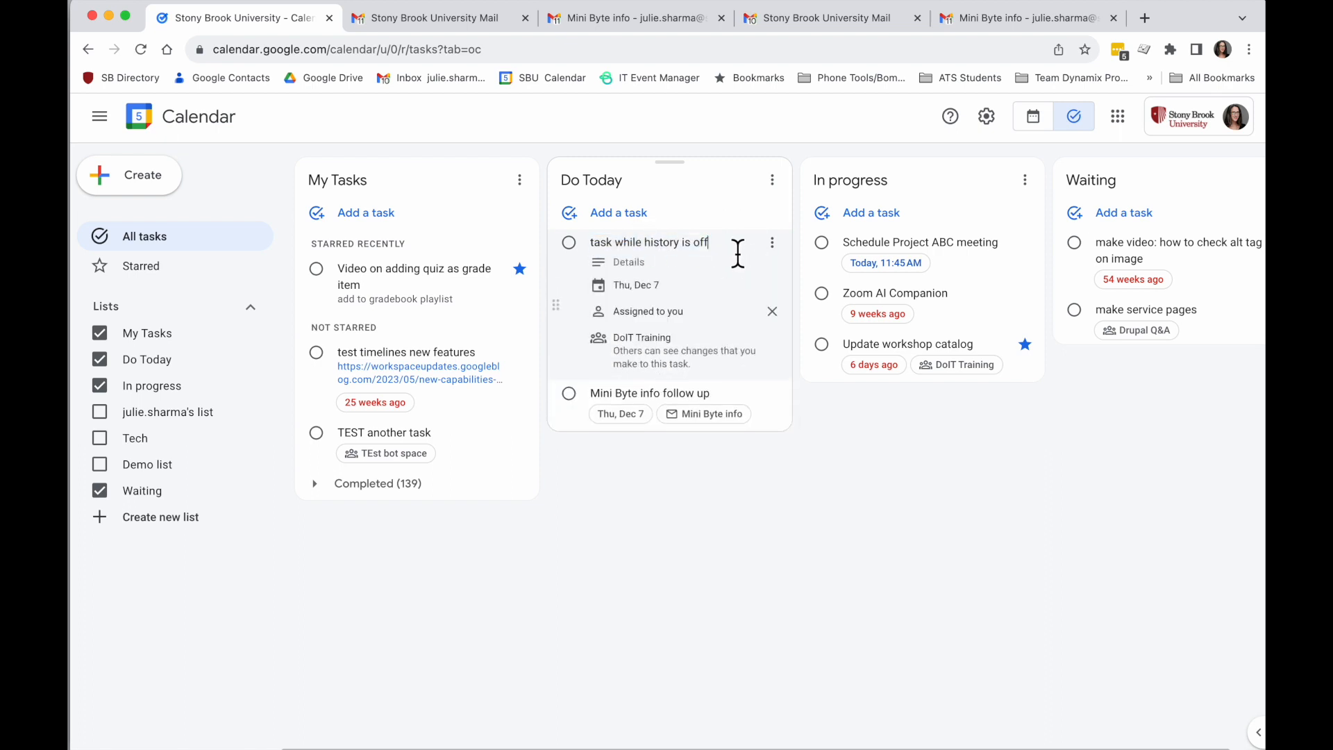
click(647, 271)
text(test this feature)
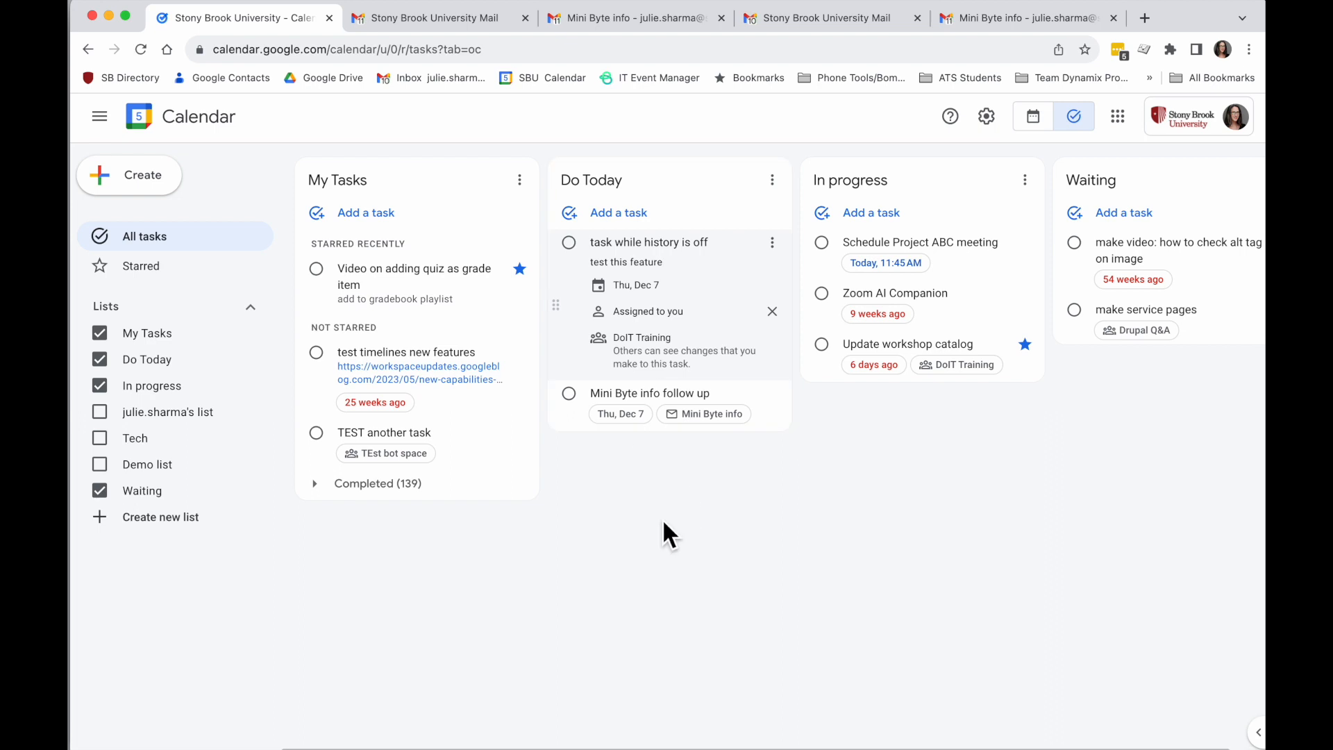
click(664, 522)
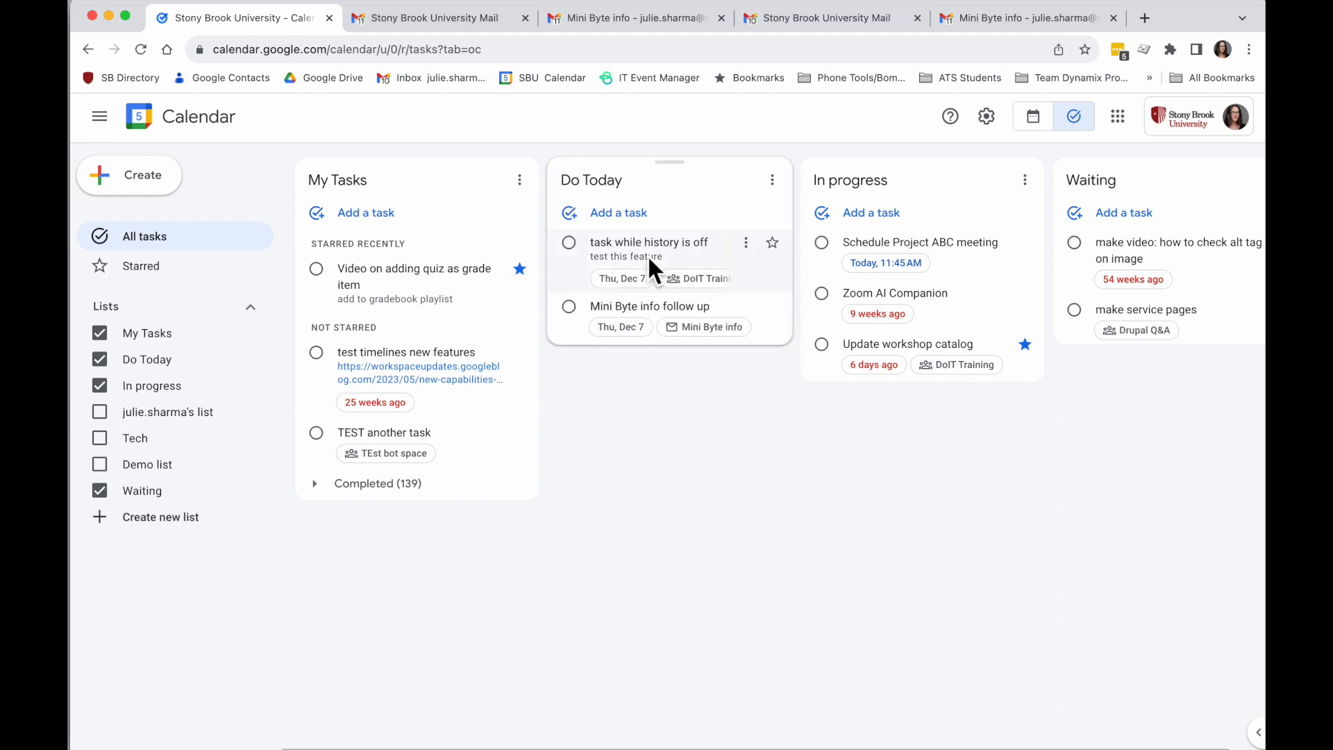
click(448, 18)
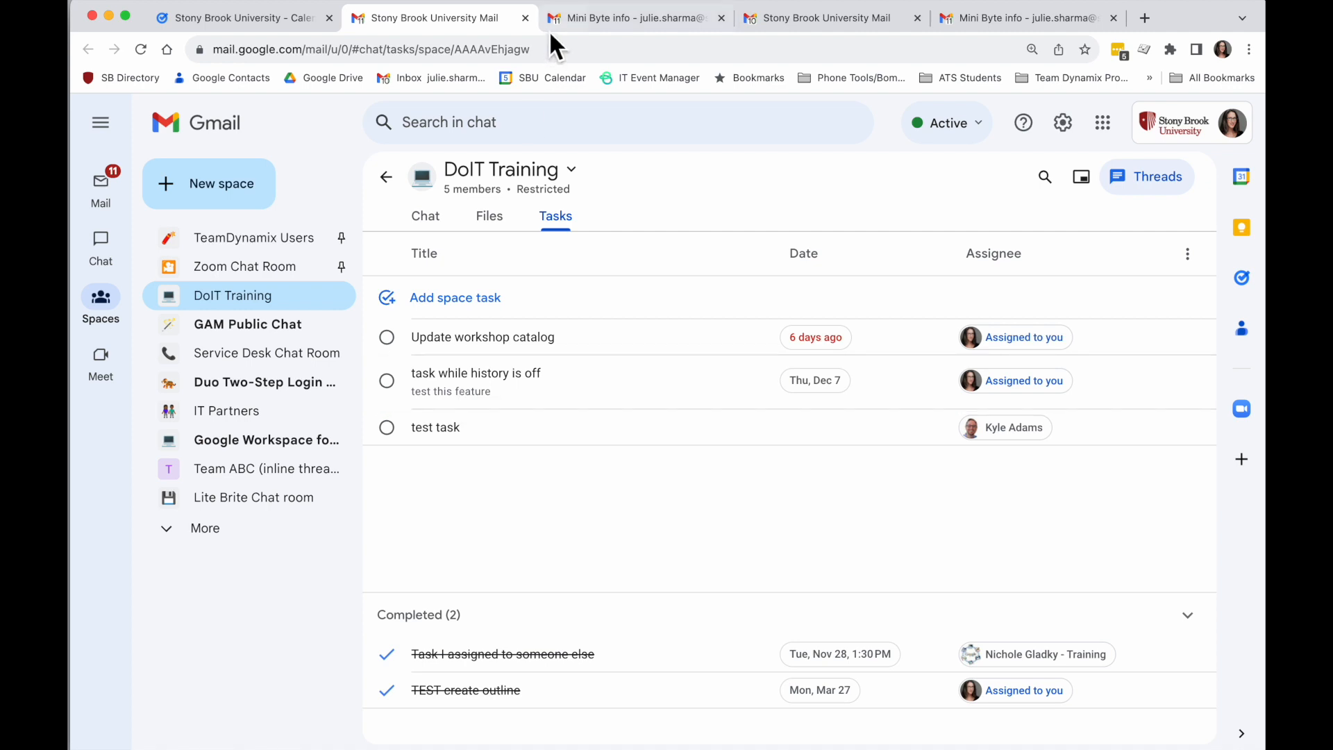
- Mark "task while history is off" as completed on the Calendar board and reload the DoIT Training space's task list
click(262, 17)
click(571, 241)
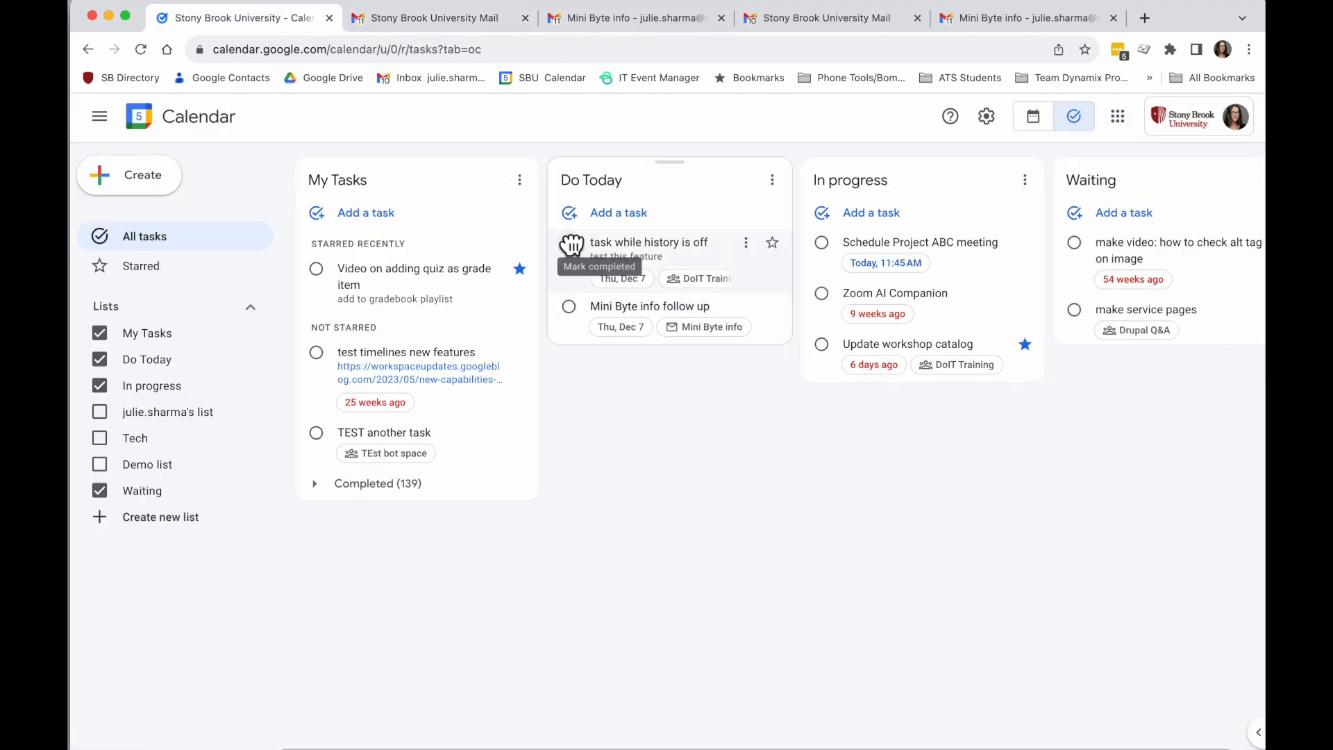
click(436, 25)
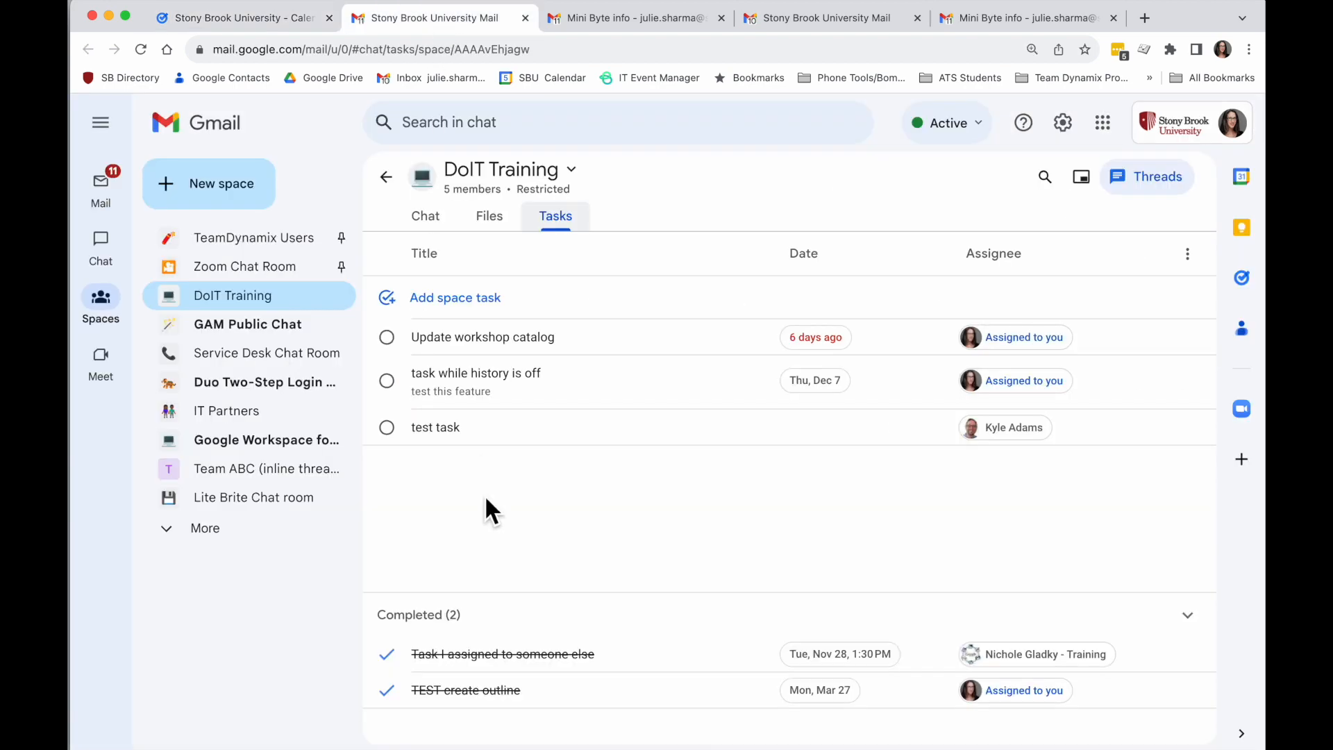
click(141, 50)
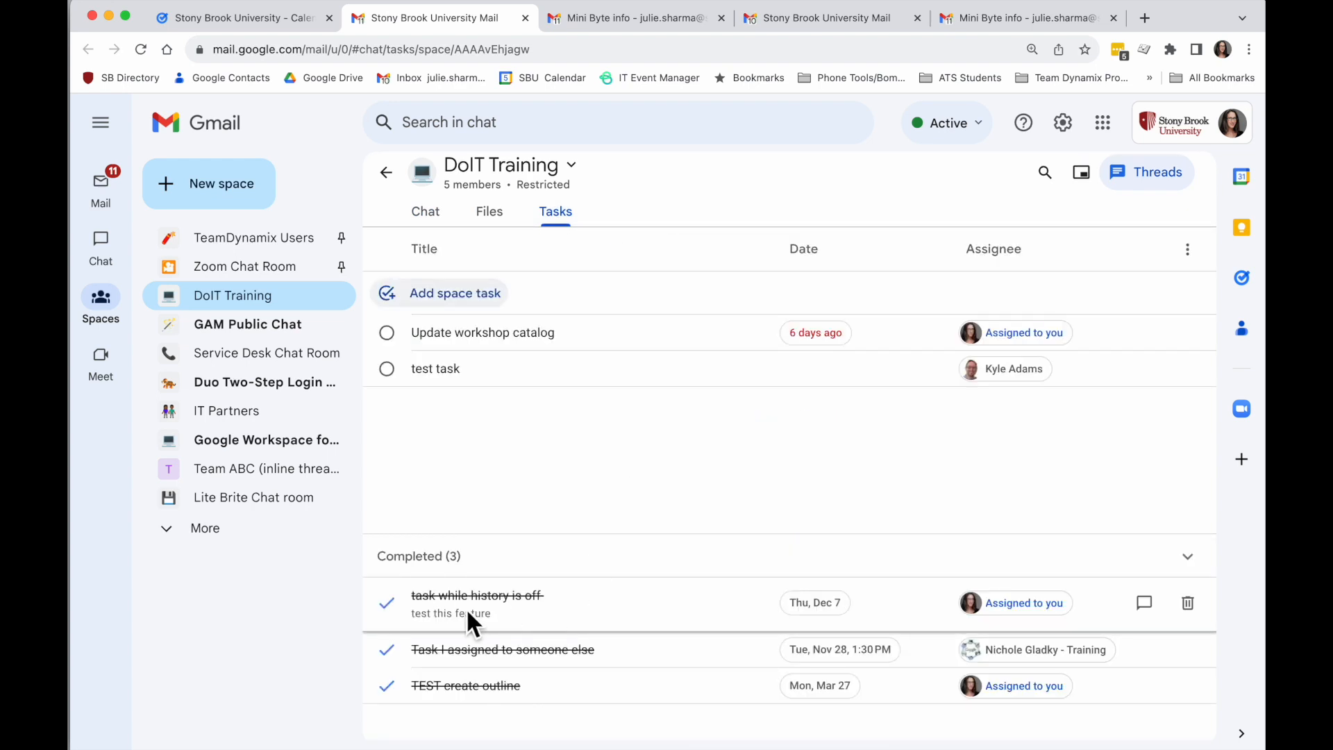
- Star "test timelines new features" on the Calendar board, review the Starred tasks and return to all tasks
click(232, 24)
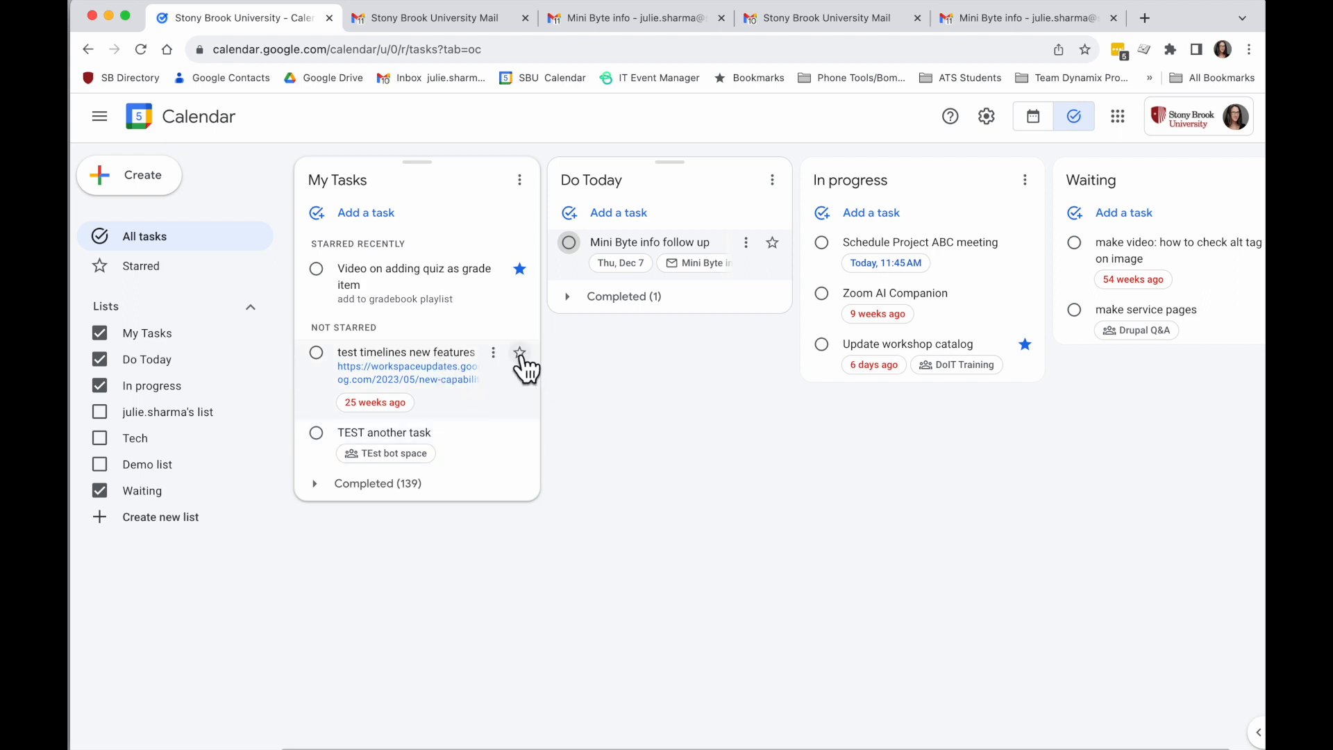
click(520, 353)
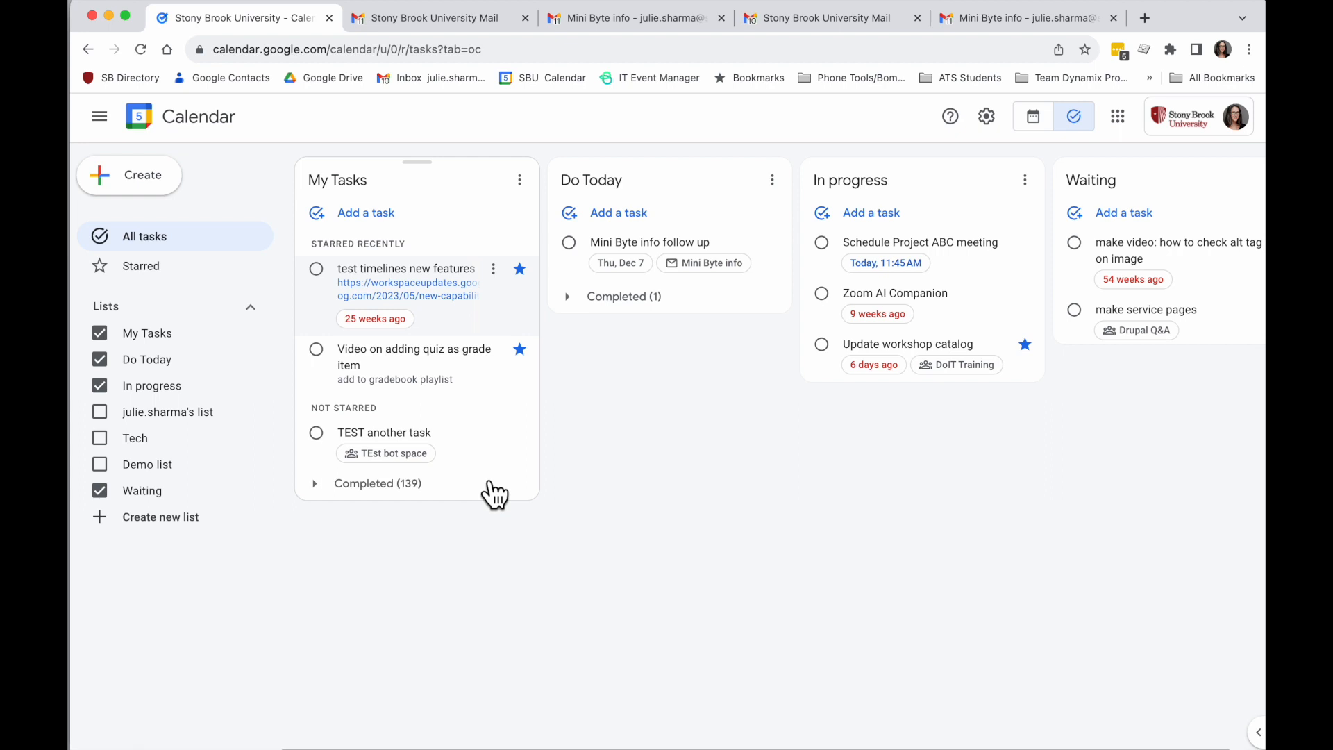
click(146, 266)
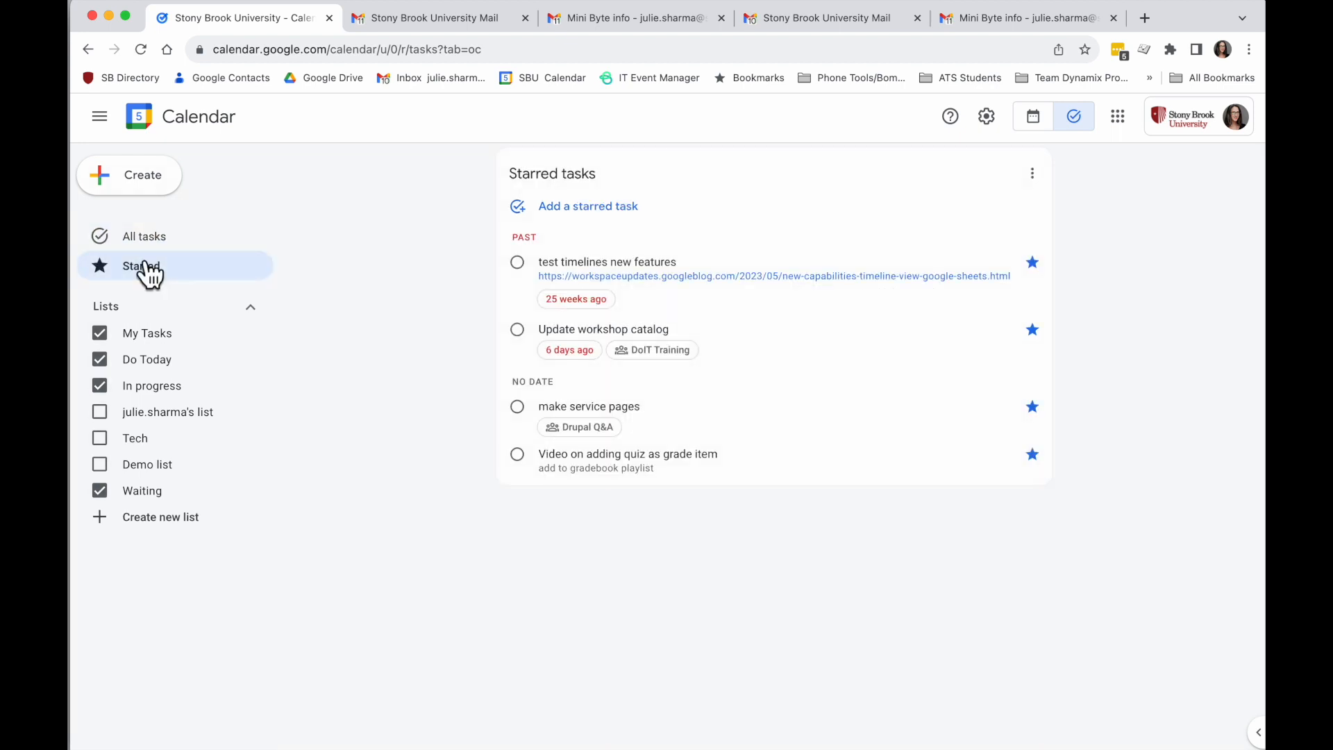
click(144, 239)
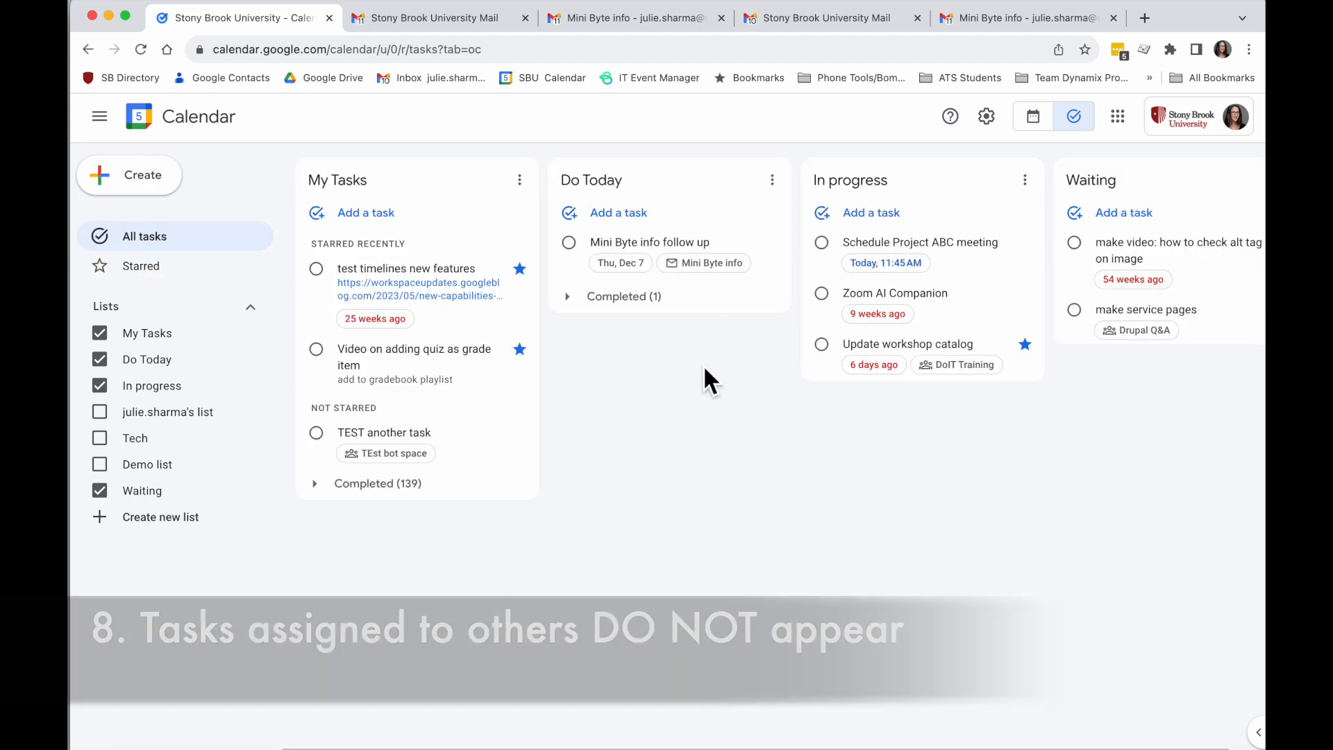
- Check the assignees of the DoIT Training space's tasks and compare them with the starred and all-tasks views in Calendar
click(470, 18)
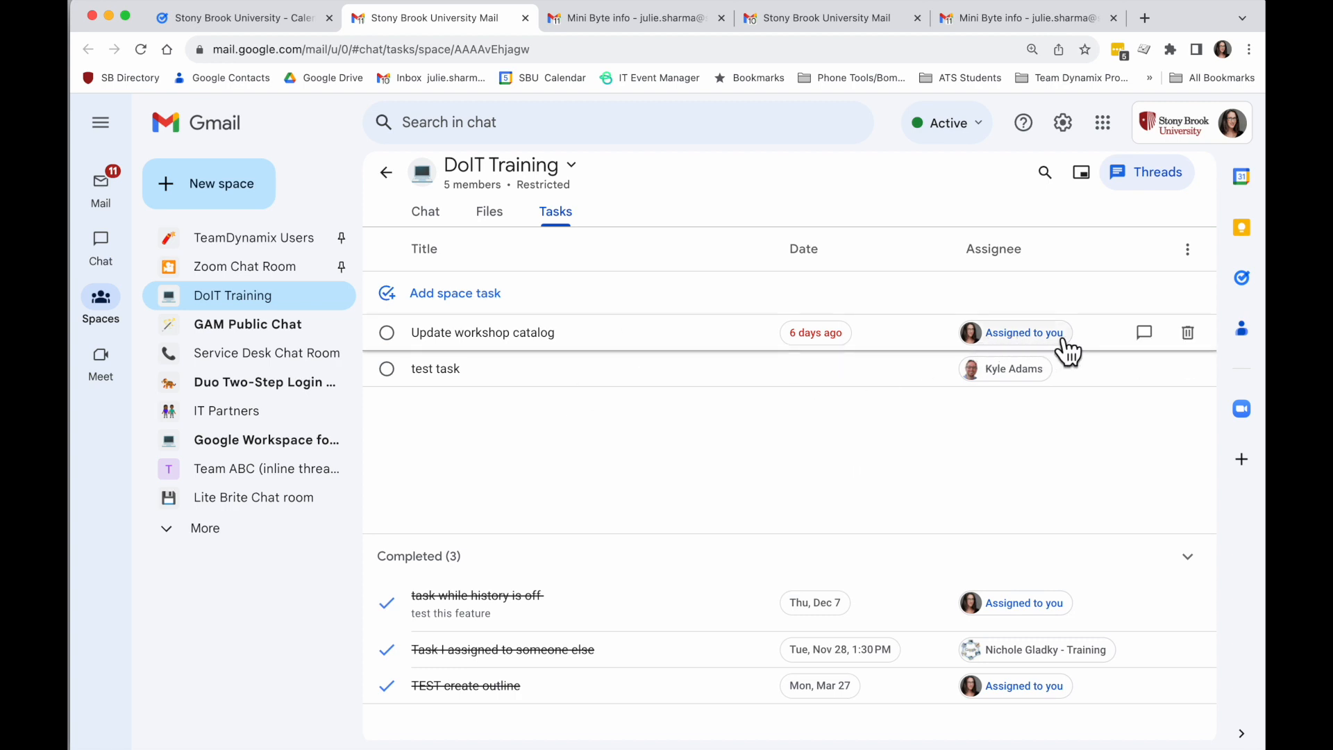
click(236, 20)
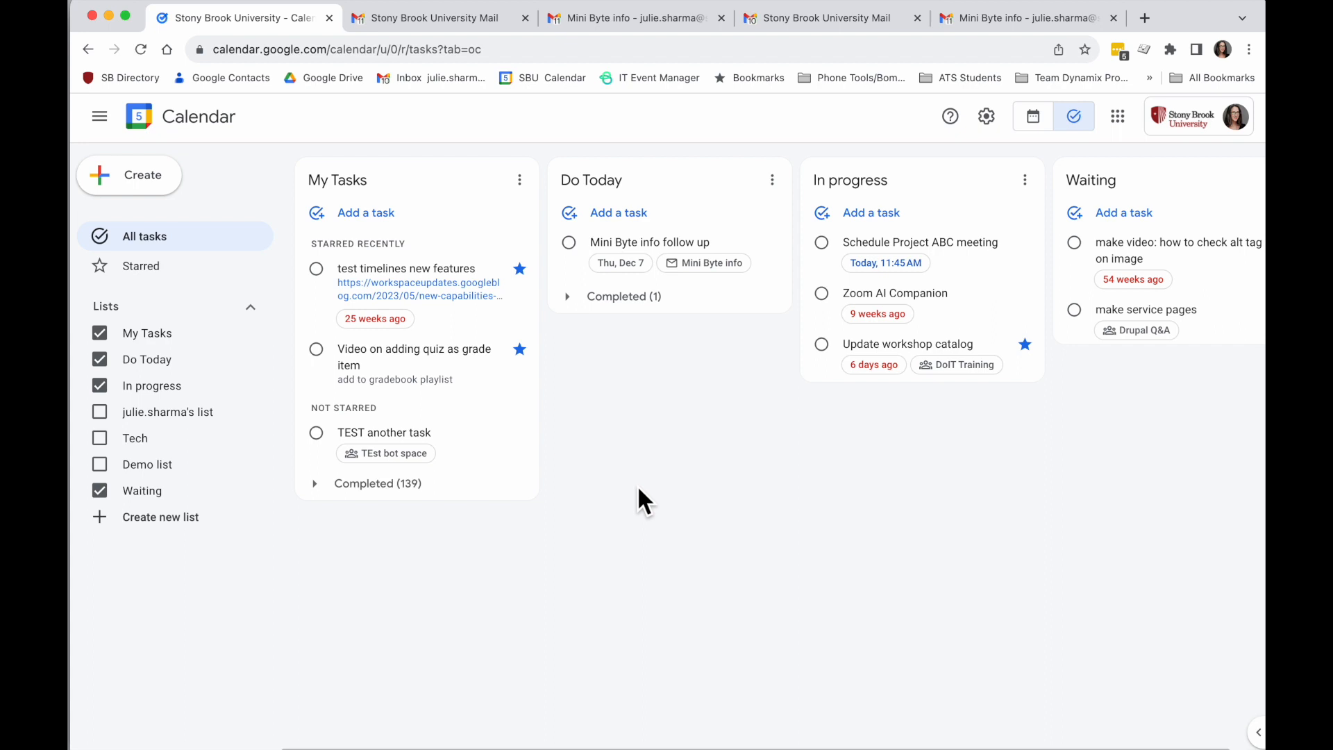
click(141, 266)
click(152, 245)
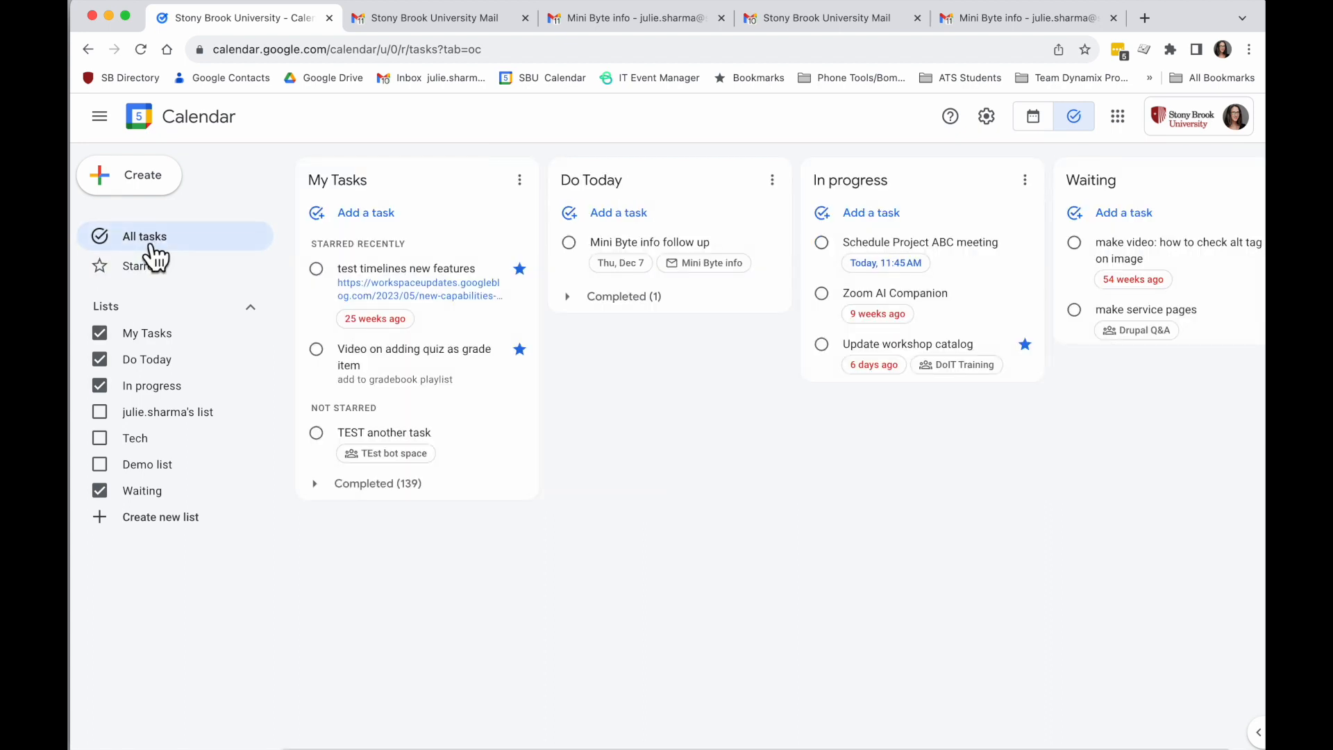